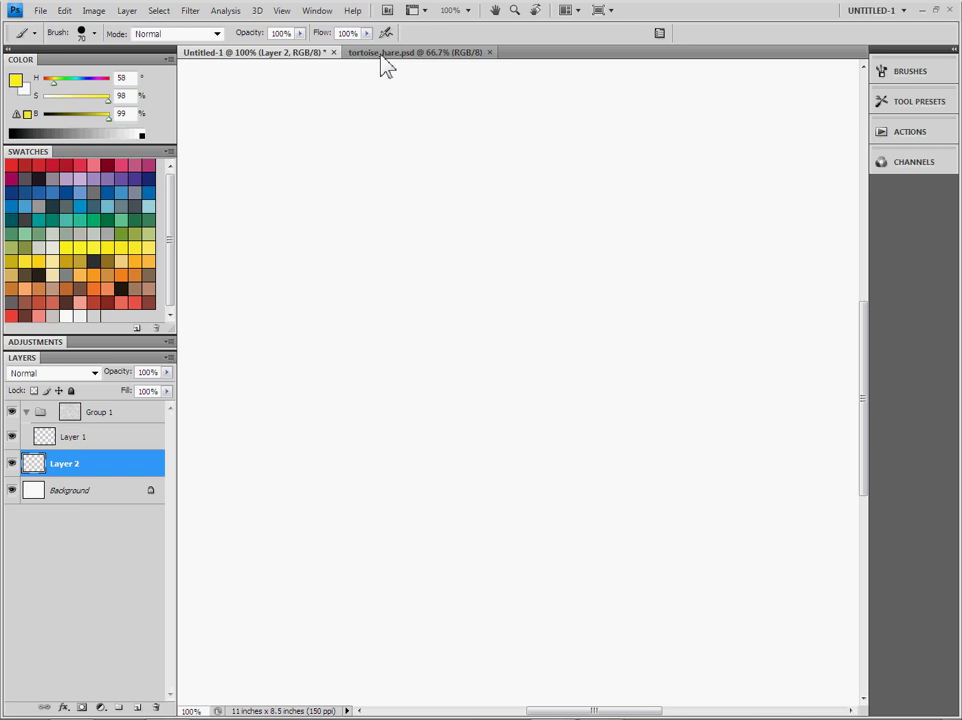
Switch to tortoise_hare.psd, hide the panels and examine the edges of the brick lines and the tortoise's shadow at 300% zoom
left_click(382, 55)
key("Tab")
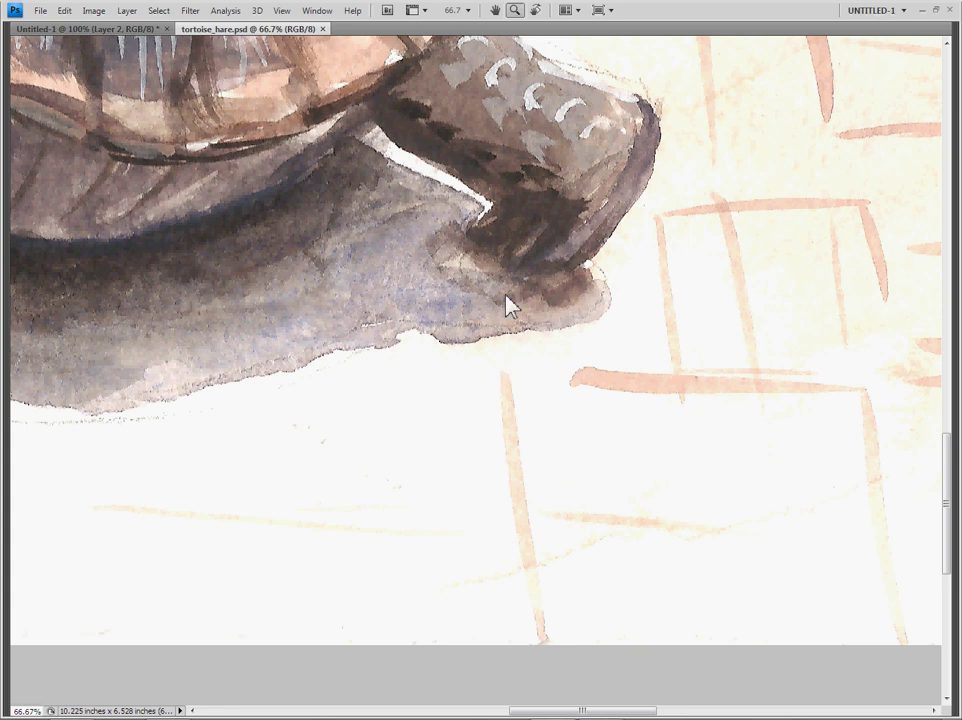
left_click(545, 322)
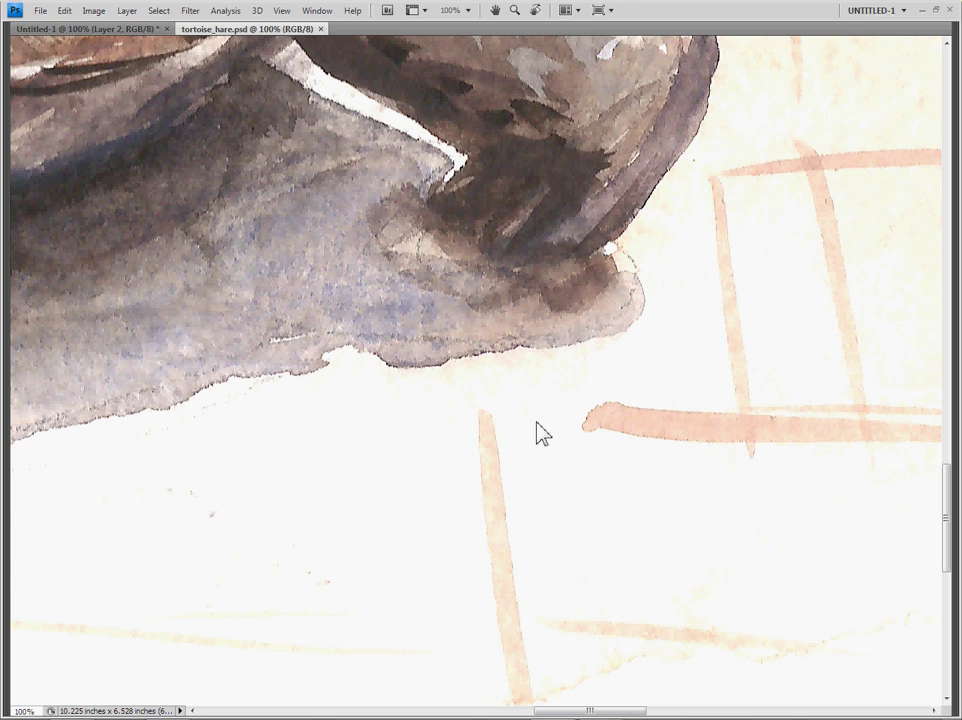
key("z")
left_click(675, 441)
left_click(675, 441)
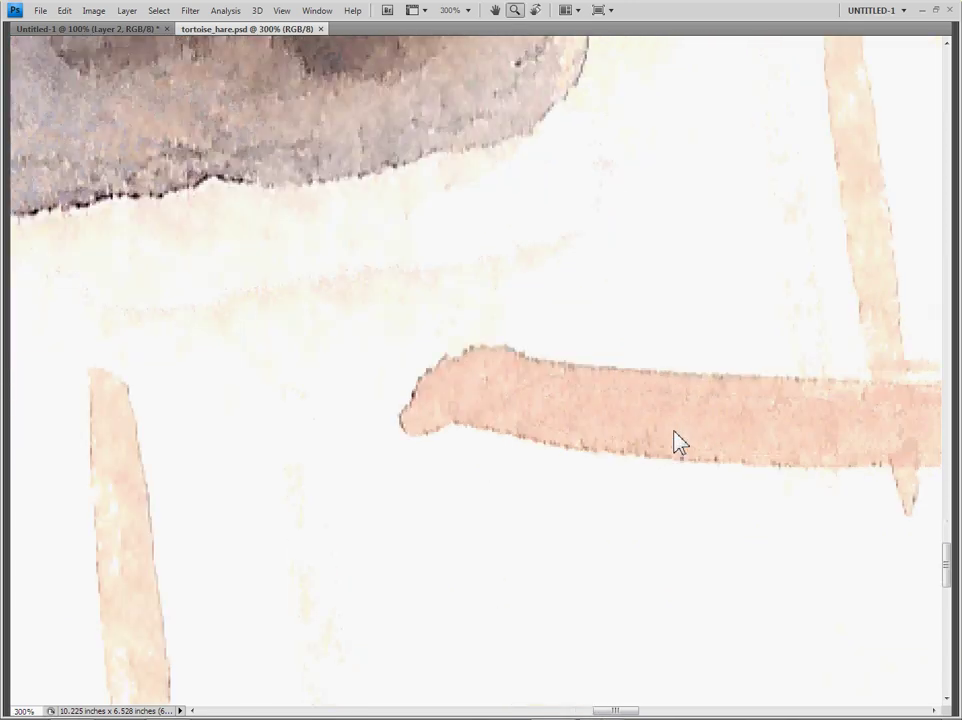
left_click_drag(676, 440, 440, 359)
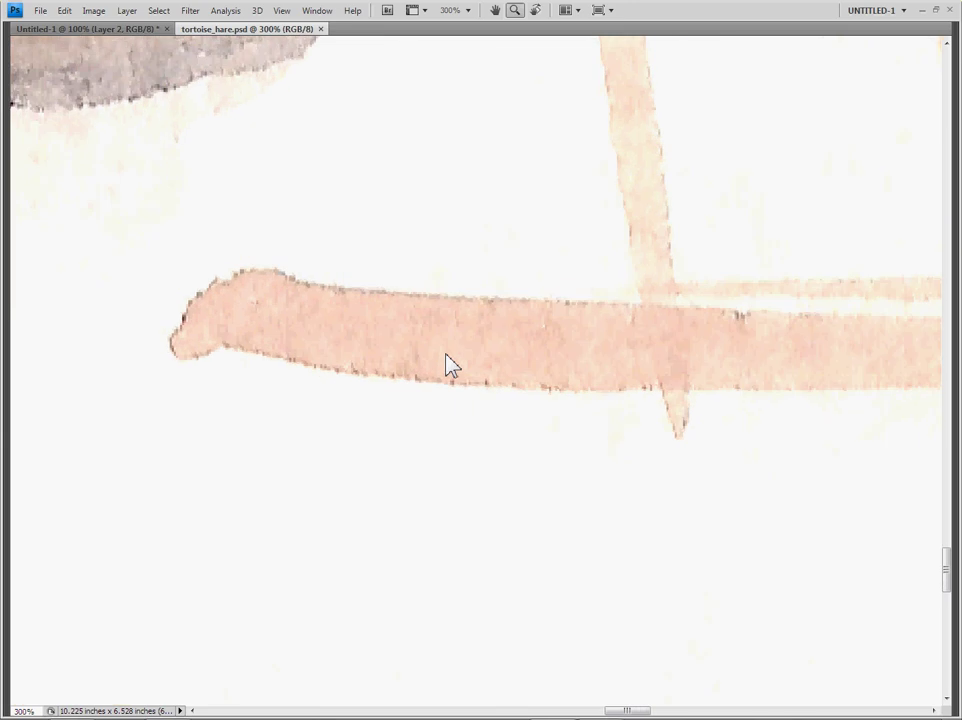
key("v")
left_click_drag(442, 268, 930, 530)
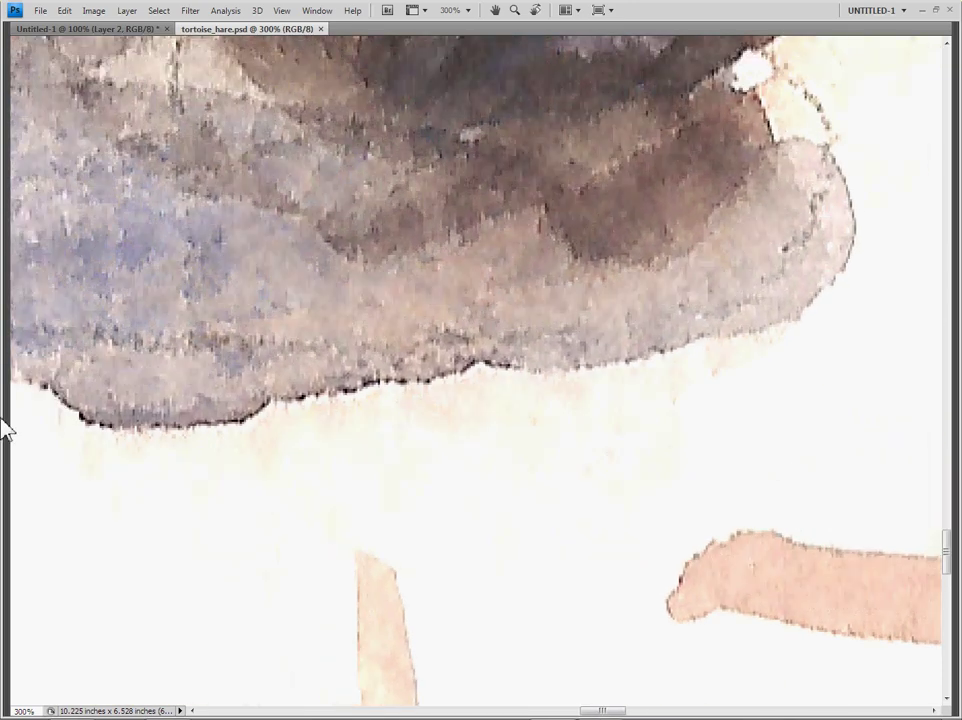
left_click(548, 481)
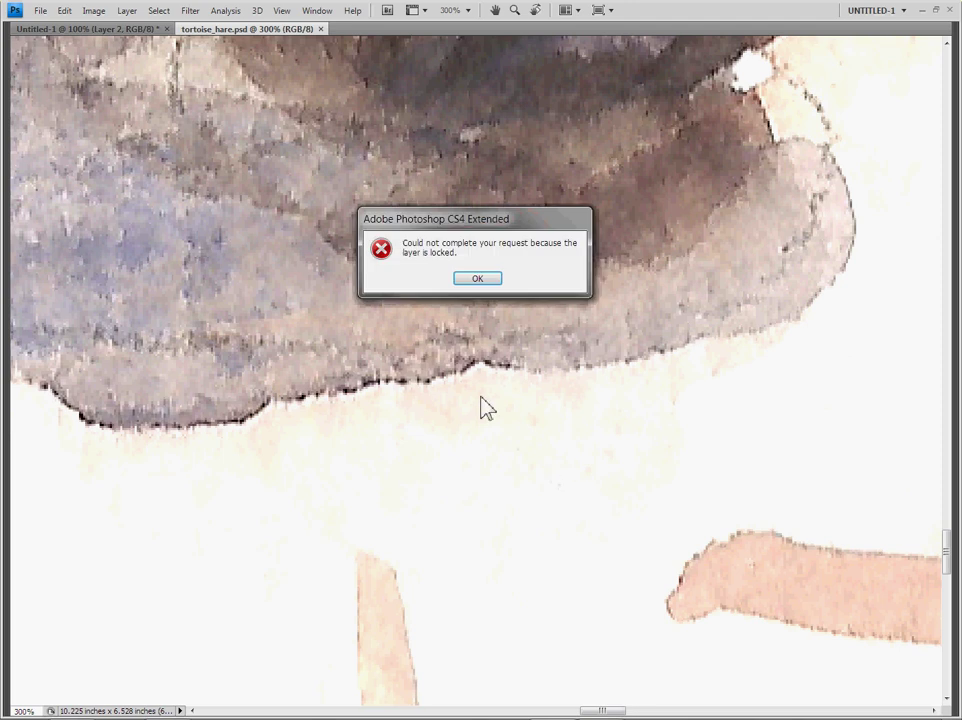
left_click(474, 280)
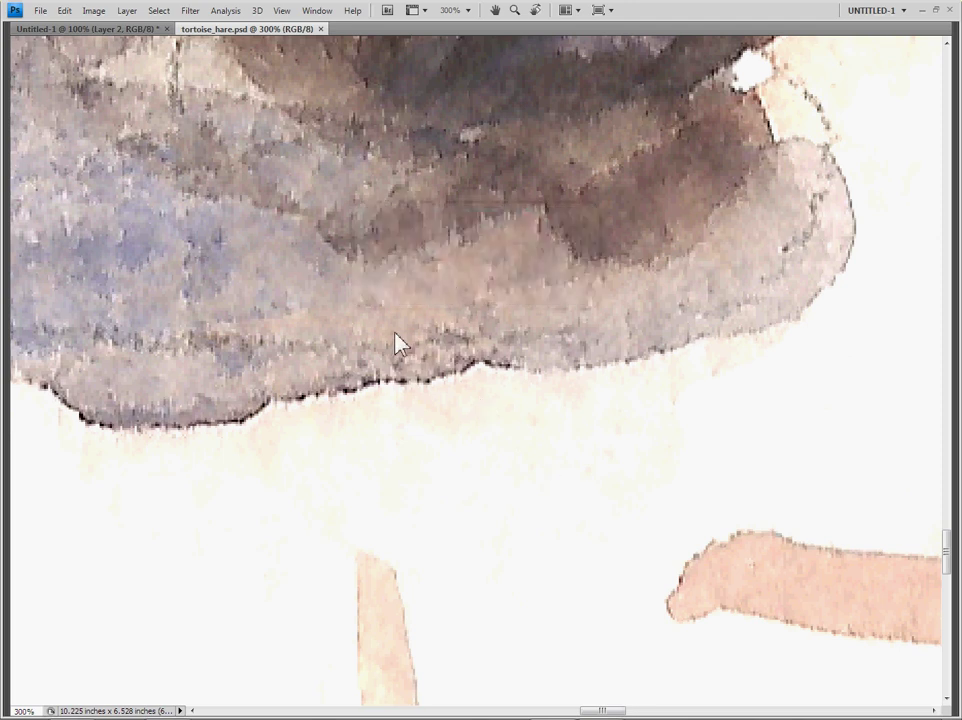
left_click_drag(400, 345, 750, 440)
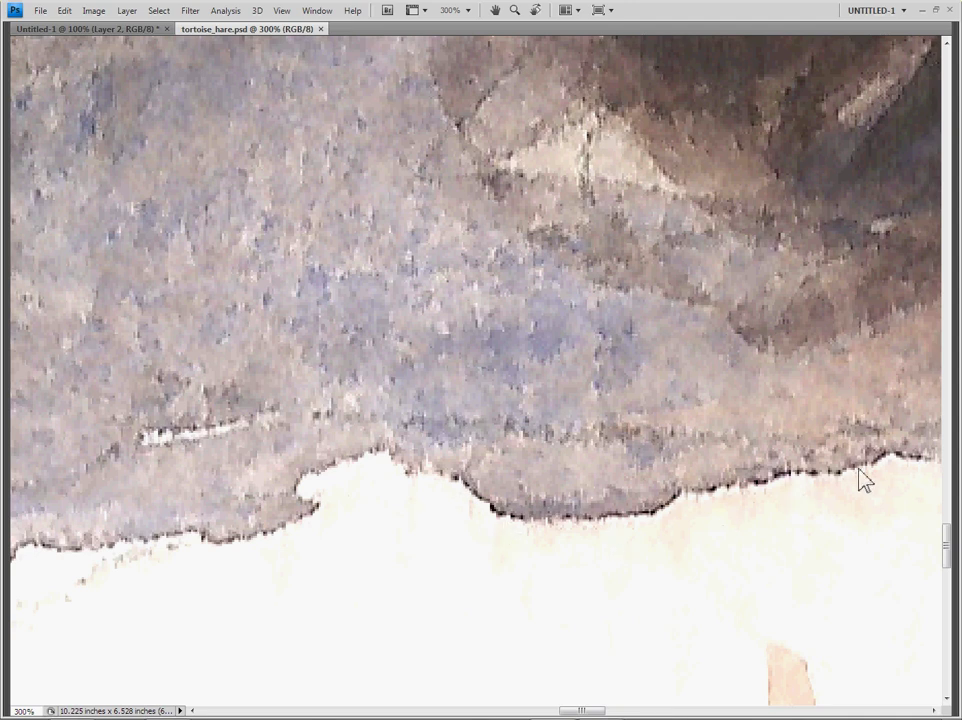
Examine the whole tortoise, its shell and the red background wash in the painting at reduced zoom
key("z")
left_click(548, 477, "alt")
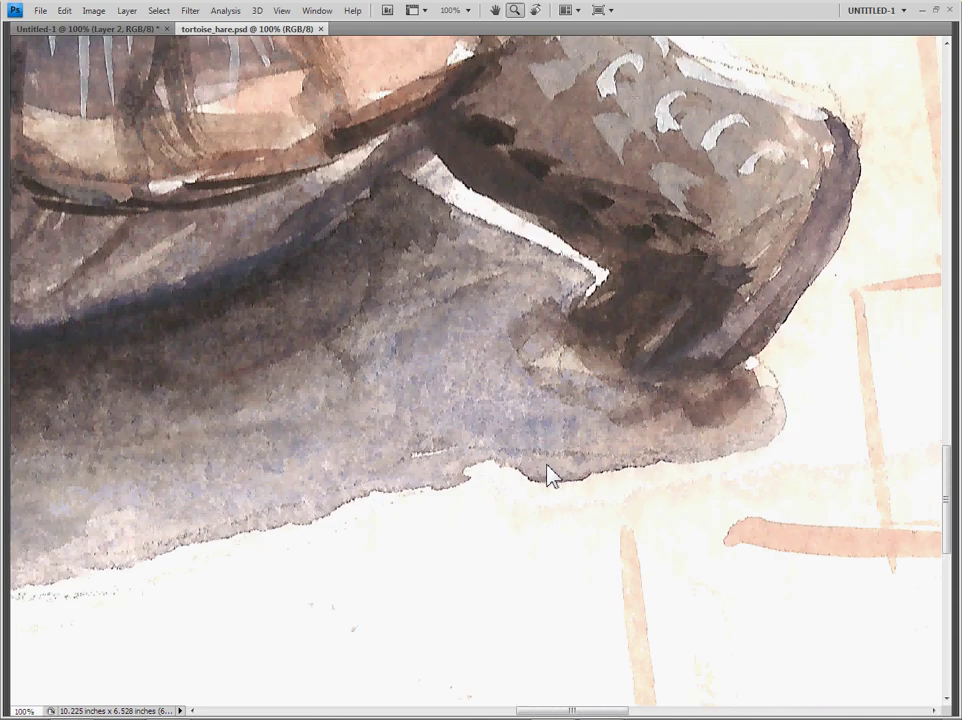
left_click(548, 477, "alt")
left_click(548, 477, "alt")
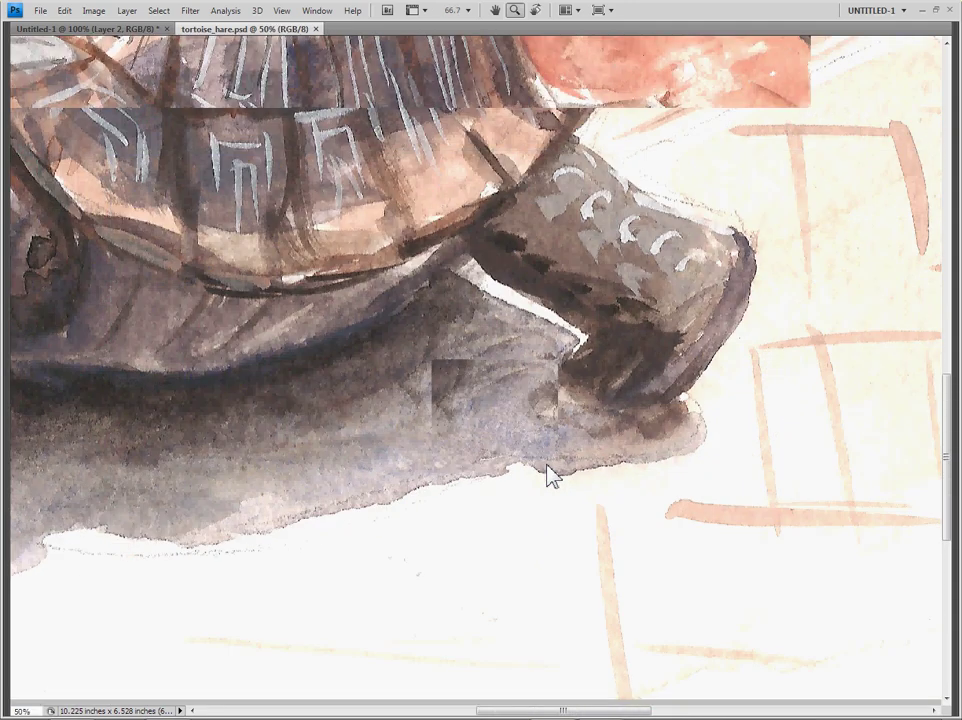
left_click(548, 477, "alt")
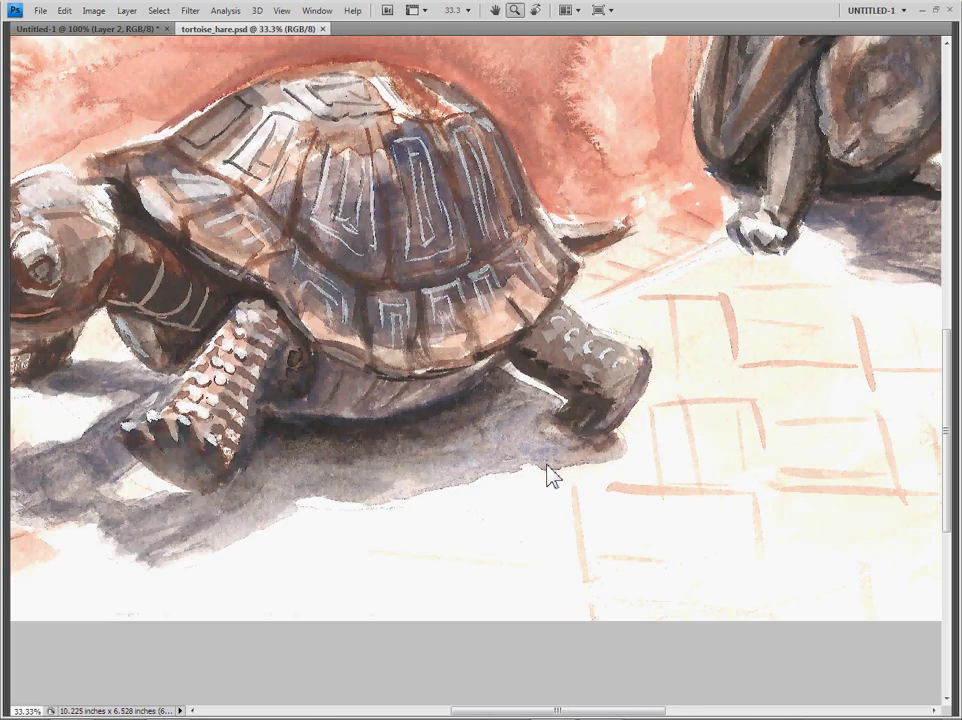
left_click_drag(476, 410, 735, 718)
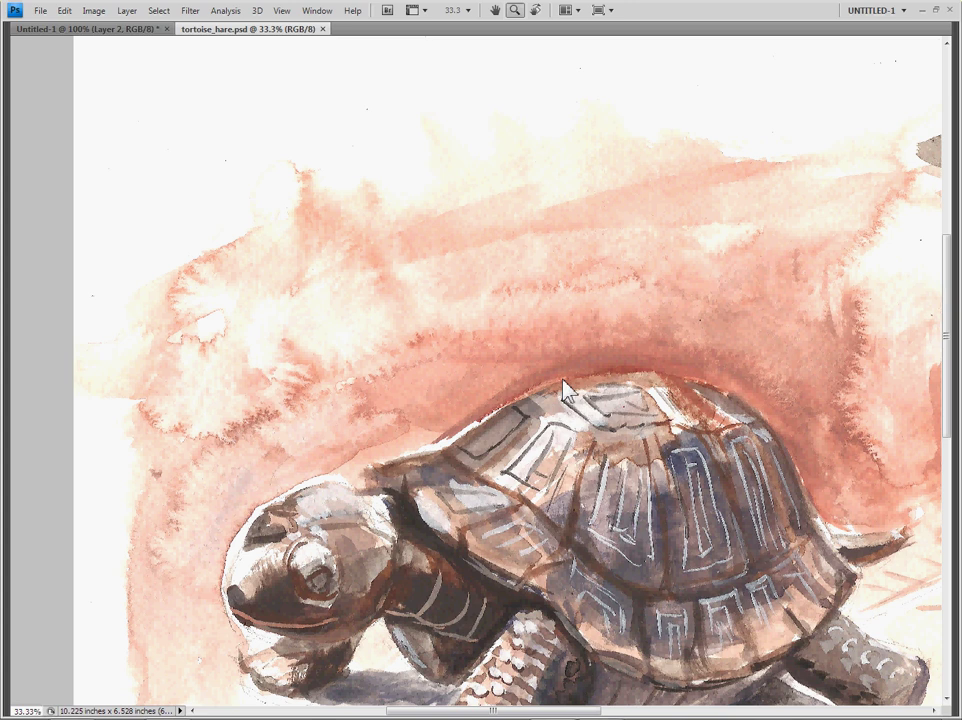
left_click(644, 488)
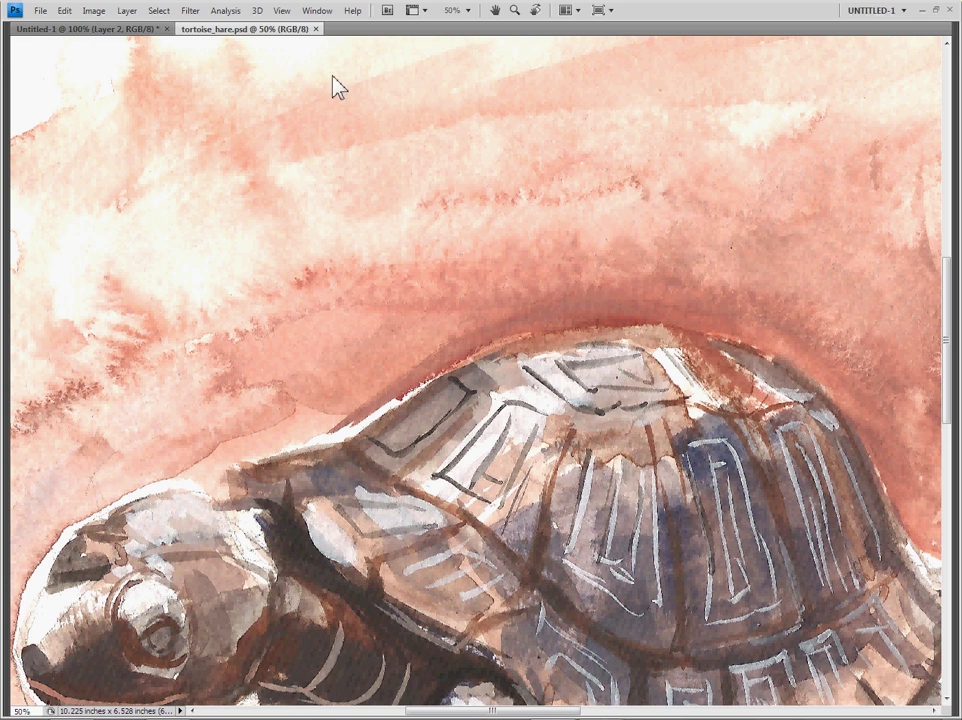
Return to the Untitled-1 document, show the panels again and enable Wet Edges for the brush
left_click(129, 30)
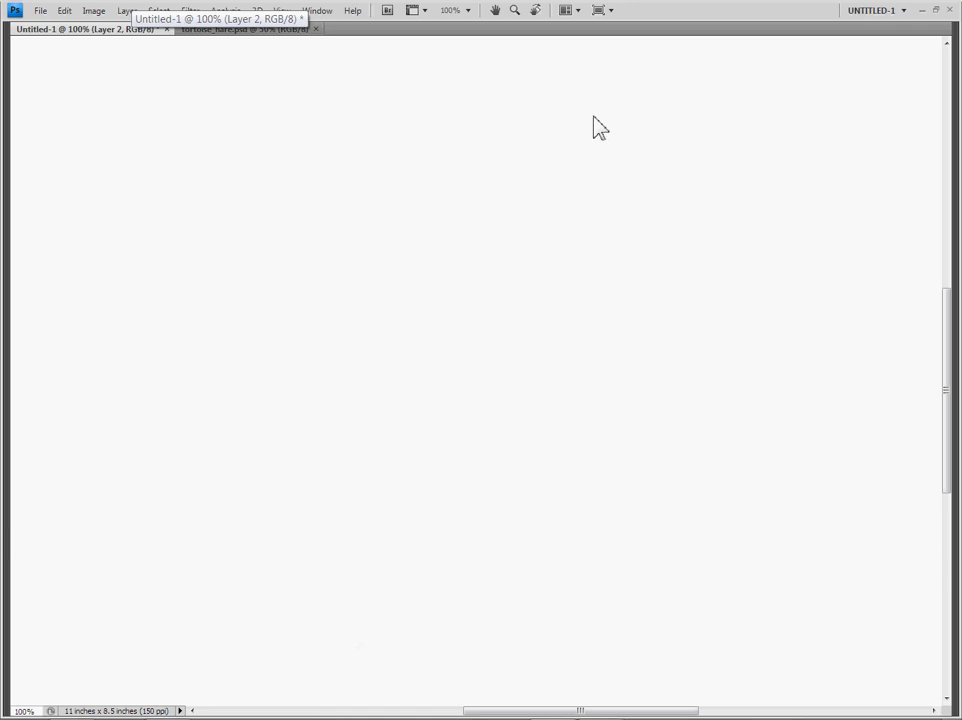
key("Tab")
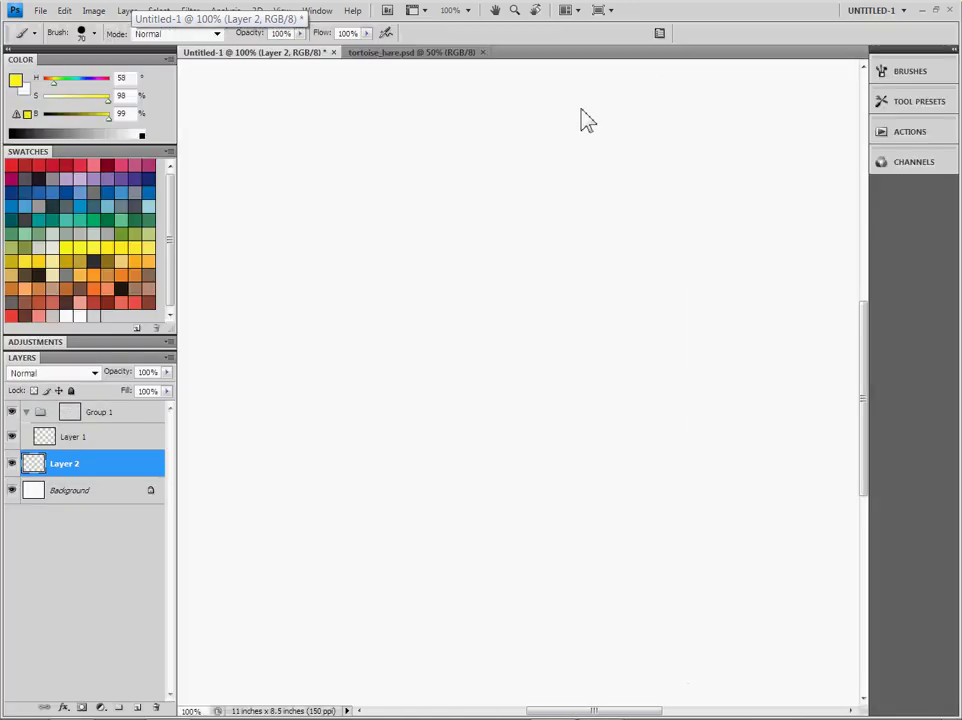
left_click(893, 74)
left_click(603, 213)
left_click(608, 212)
left_click(608, 213)
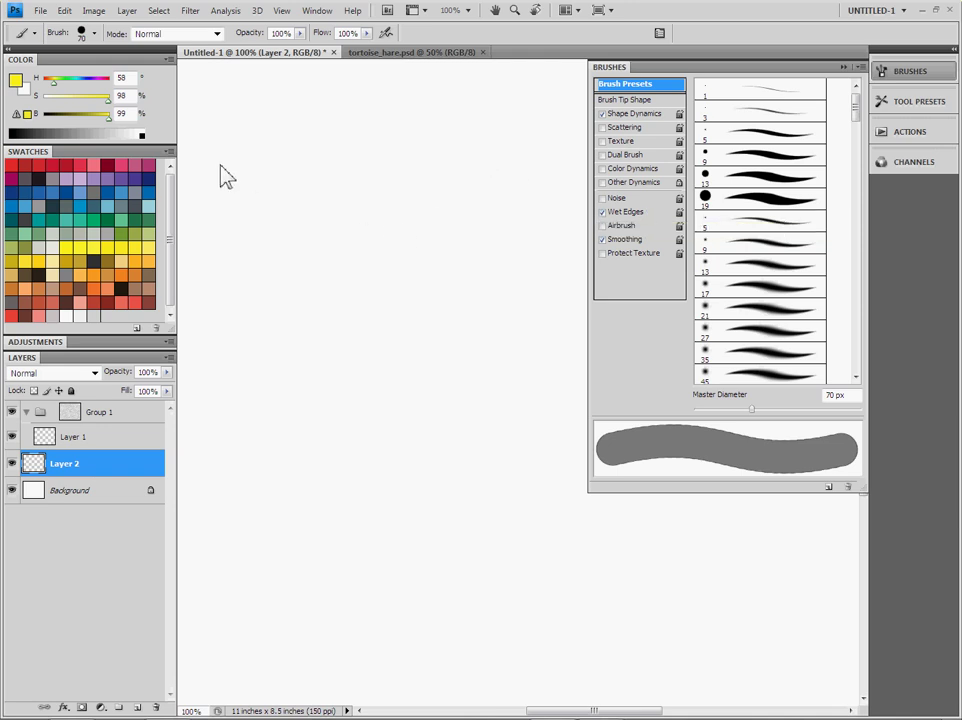
Paint several overlapping dark green looping strokes on Layer 2 with the 70 px wet-edged brush
left_click(118, 238)
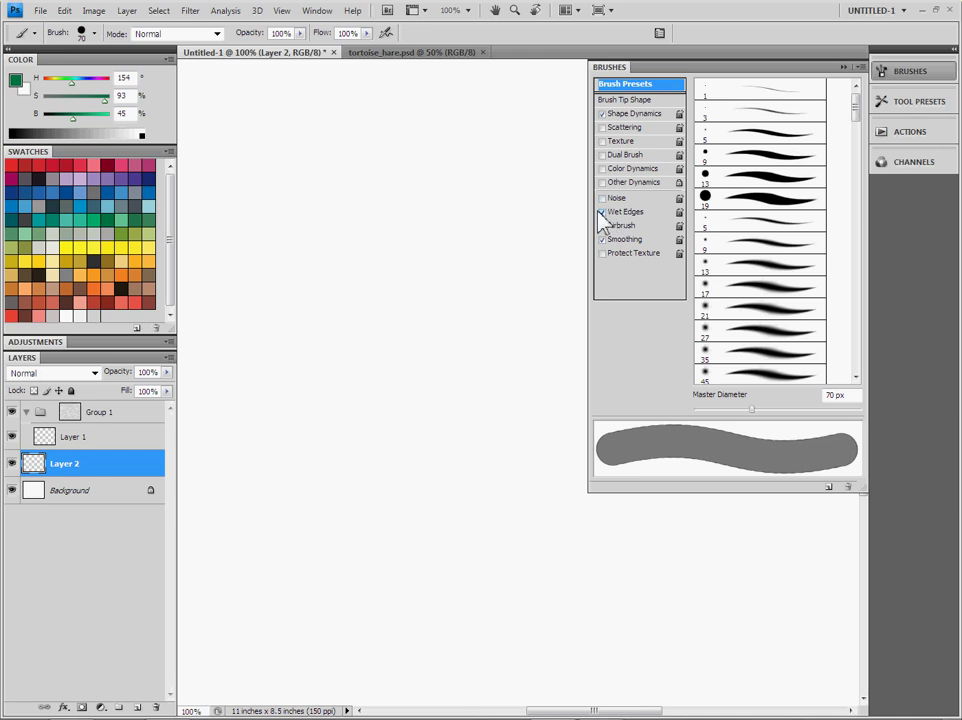
key("Tab")
mouse_move(421, 324)
left_mouse_down()
mouse_move(389, 402)
mouse_move(393, 362)
mouse_move(436, 397)
mouse_move(597, 419)
mouse_move(651, 492)
mouse_move(636, 460)
left_mouse_up()
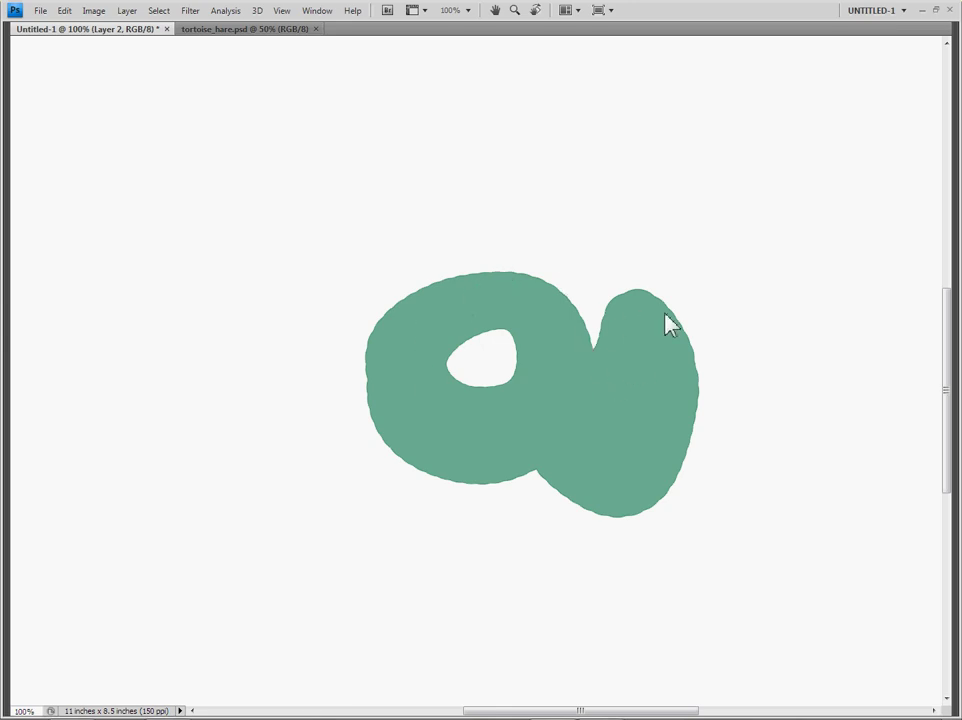
mouse_move(648, 378)
left_mouse_down()
mouse_move(629, 325)
mouse_move(586, 375)
mouse_move(612, 434)
mouse_move(598, 431)
mouse_move(495, 484)
mouse_move(566, 502)
mouse_move(646, 450)
mouse_move(555, 484)
mouse_move(514, 480)
mouse_move(415, 310)
left_mouse_up()
mouse_move(502, 290)
left_mouse_down()
mouse_move(451, 307)
mouse_move(505, 251)
mouse_move(640, 293)
mouse_move(378, 318)
mouse_move(567, 273)
mouse_move(676, 333)
mouse_move(382, 426)
mouse_move(438, 520)
mouse_move(518, 545)
left_mouse_up()
mouse_move(467, 282)
left_mouse_down()
mouse_move(511, 500)
mouse_move(522, 507)
mouse_move(391, 339)
mouse_move(630, 310)
mouse_move(582, 501)
mouse_move(442, 484)
mouse_move(419, 415)
mouse_move(588, 305)
mouse_move(663, 462)
mouse_move(378, 429)
mouse_move(348, 462)
mouse_move(652, 478)
mouse_move(333, 444)
mouse_move(369, 498)
mouse_move(410, 313)
mouse_move(347, 385)
mouse_move(628, 271)
left_mouse_up()
key("Tab")
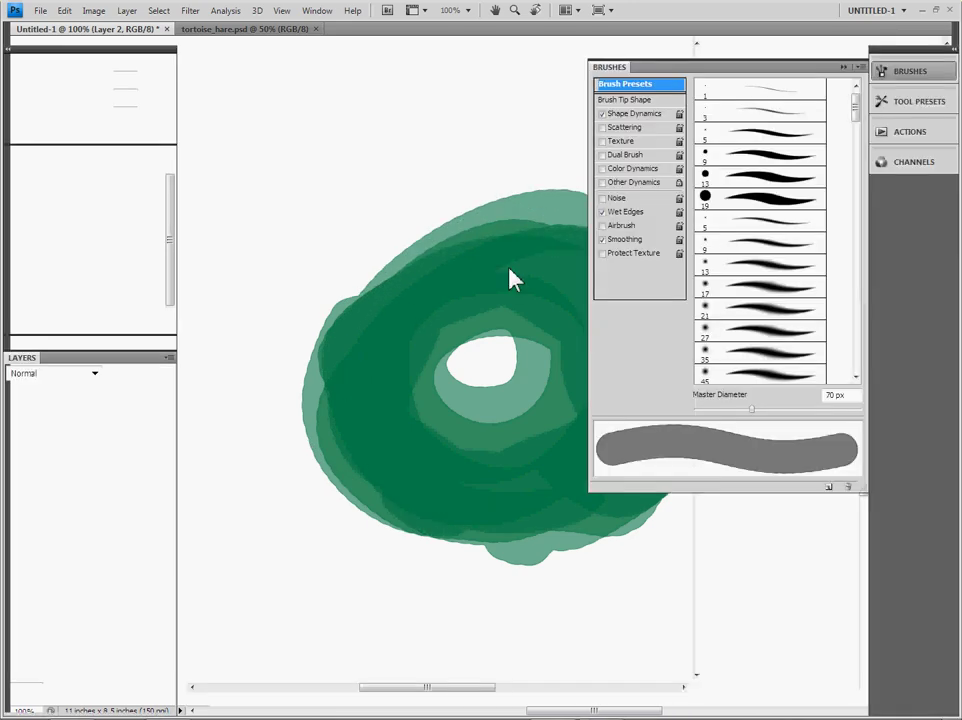
left_click(912, 72)
left_click_drag(663, 300, 533, 267)
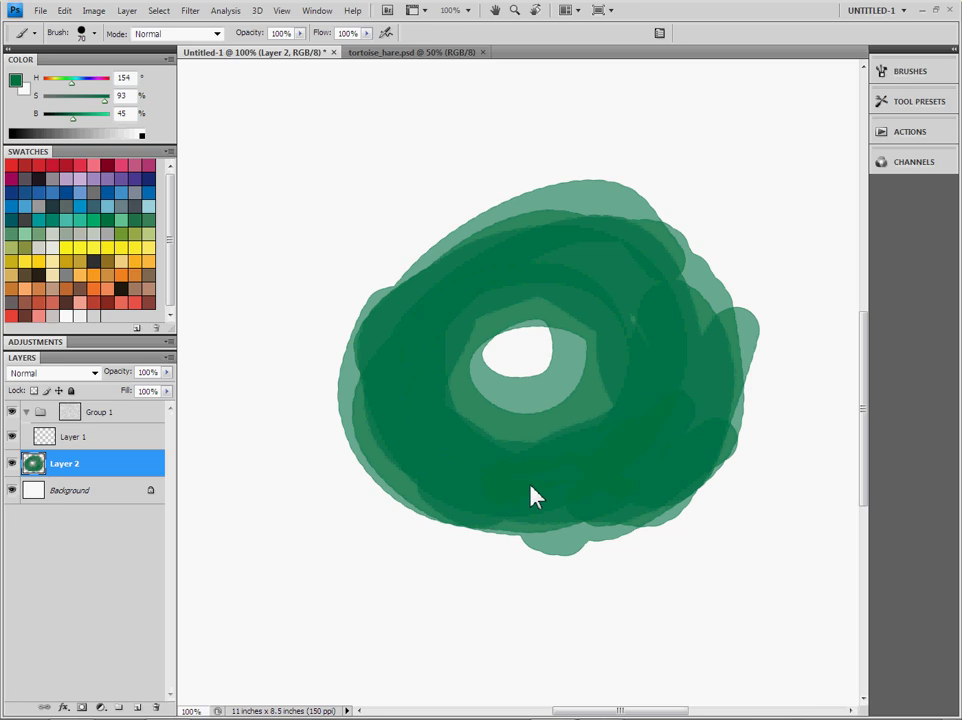
mouse_move(648, 367)
left_mouse_down()
mouse_move(651, 339)
mouse_move(541, 477)
mouse_move(438, 354)
mouse_move(648, 296)
mouse_move(511, 451)
mouse_move(767, 271)
left_mouse_up()
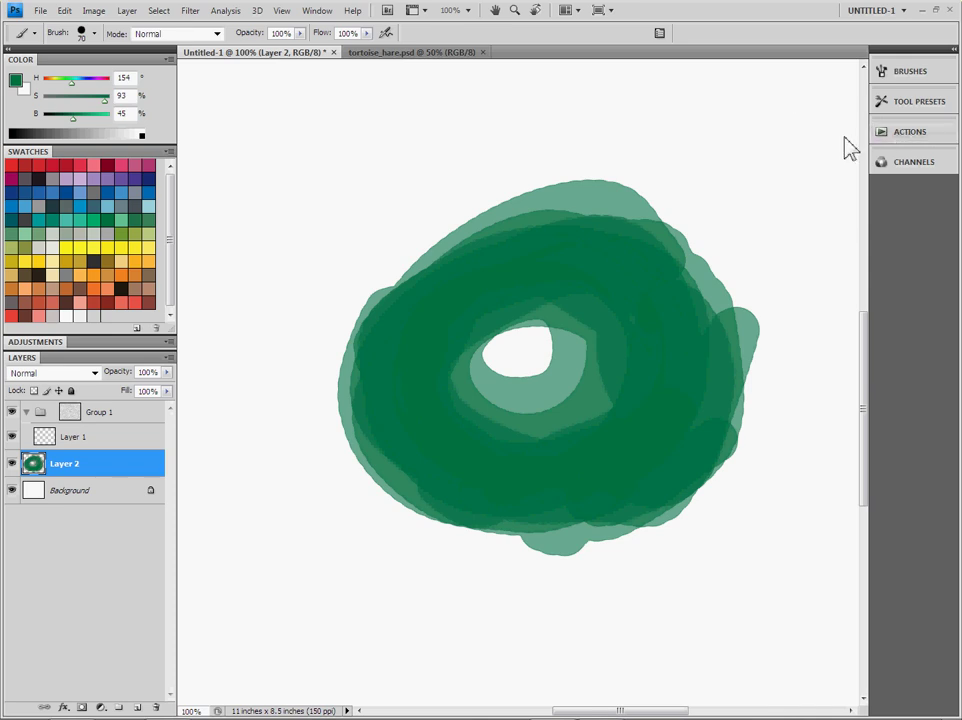
Clear the green paint from Layer 2 and turn off Wet Edges for the brush
key("Delete")
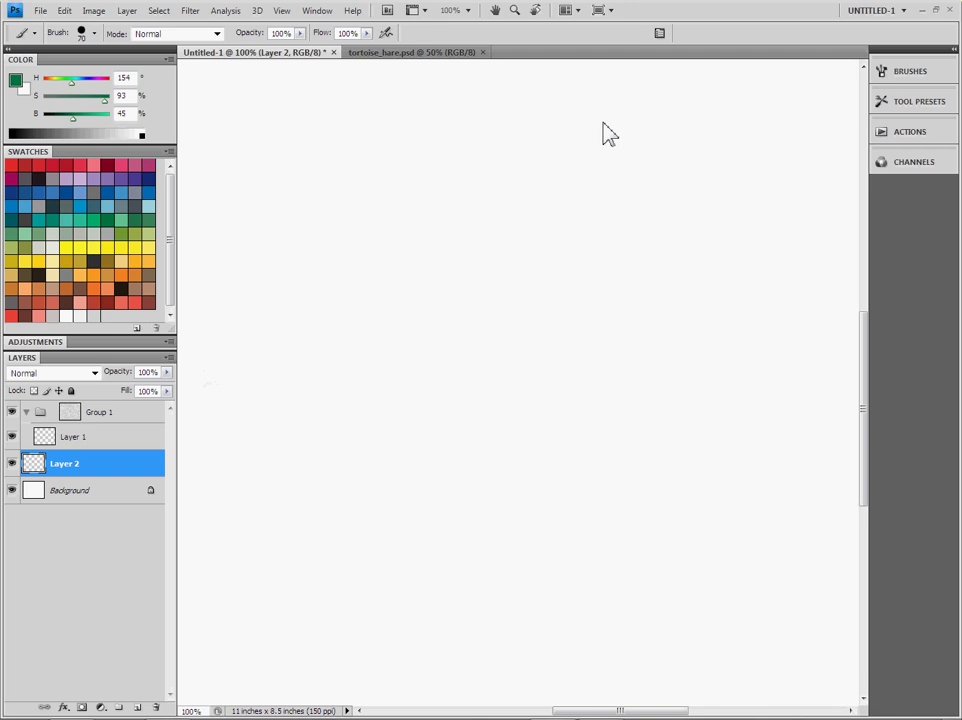
left_click(884, 80)
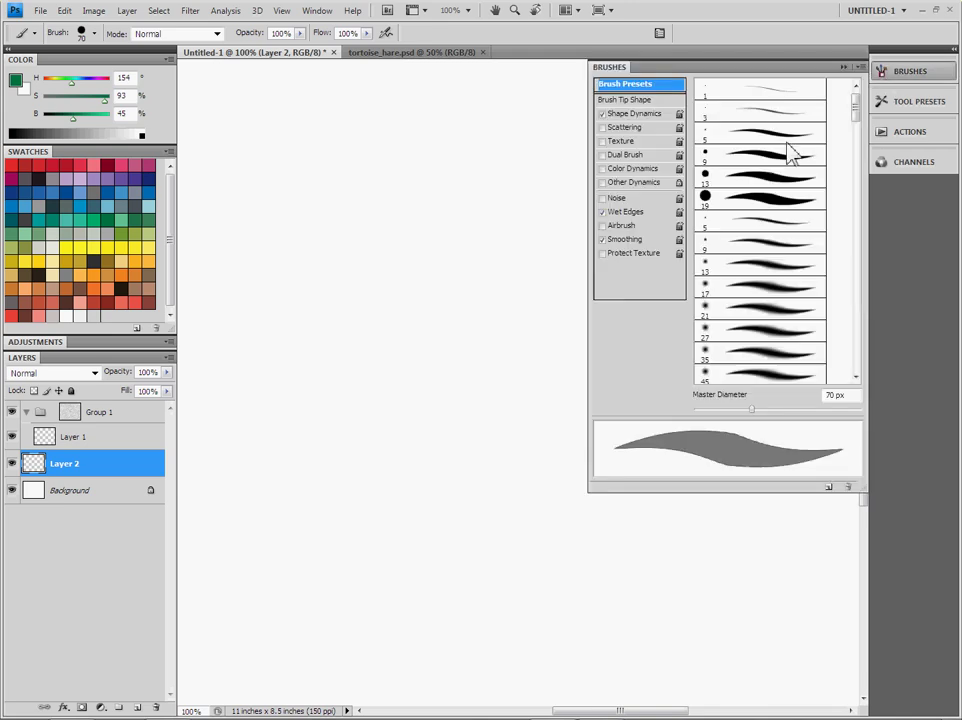
left_click(625, 216)
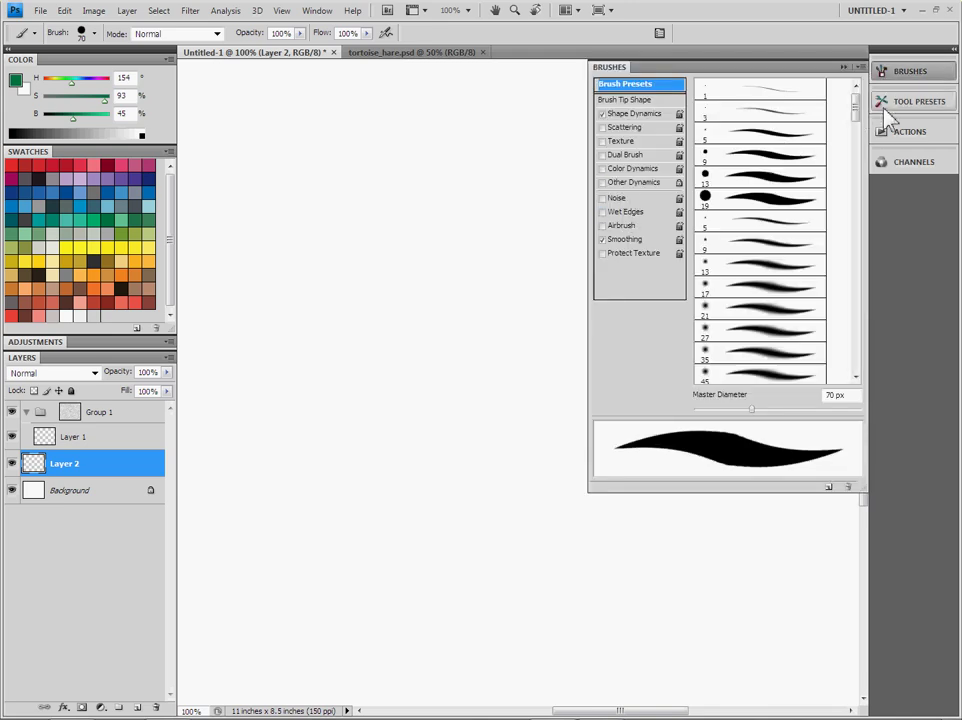
left_click(884, 78)
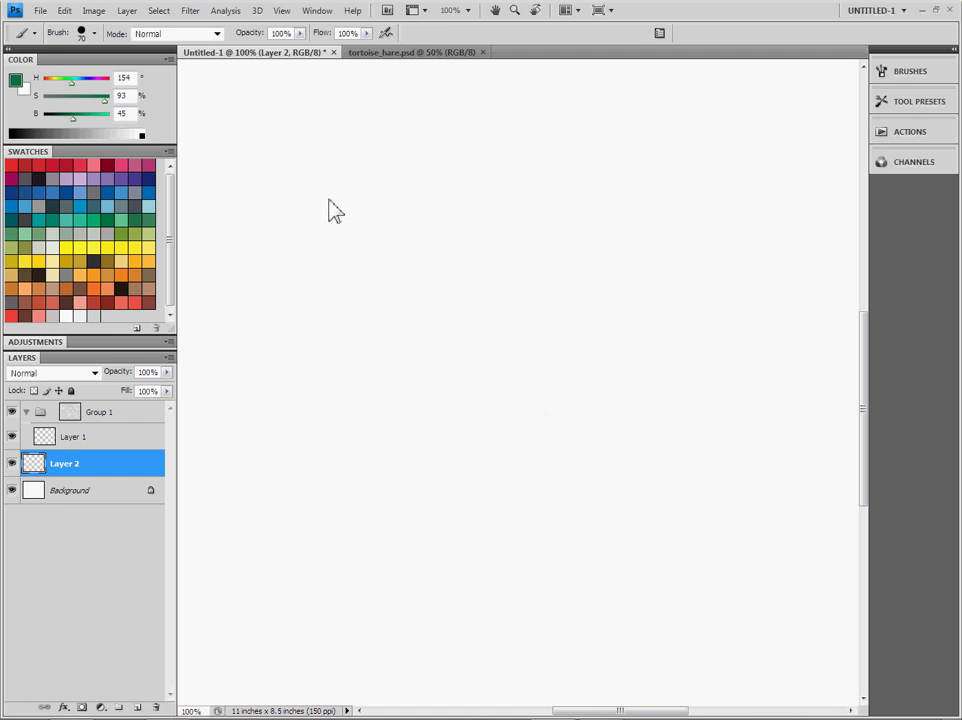
Reduce the brush to 45 px and paint one long winding bright yellow stroke on Layer 2
left_click(147, 250)
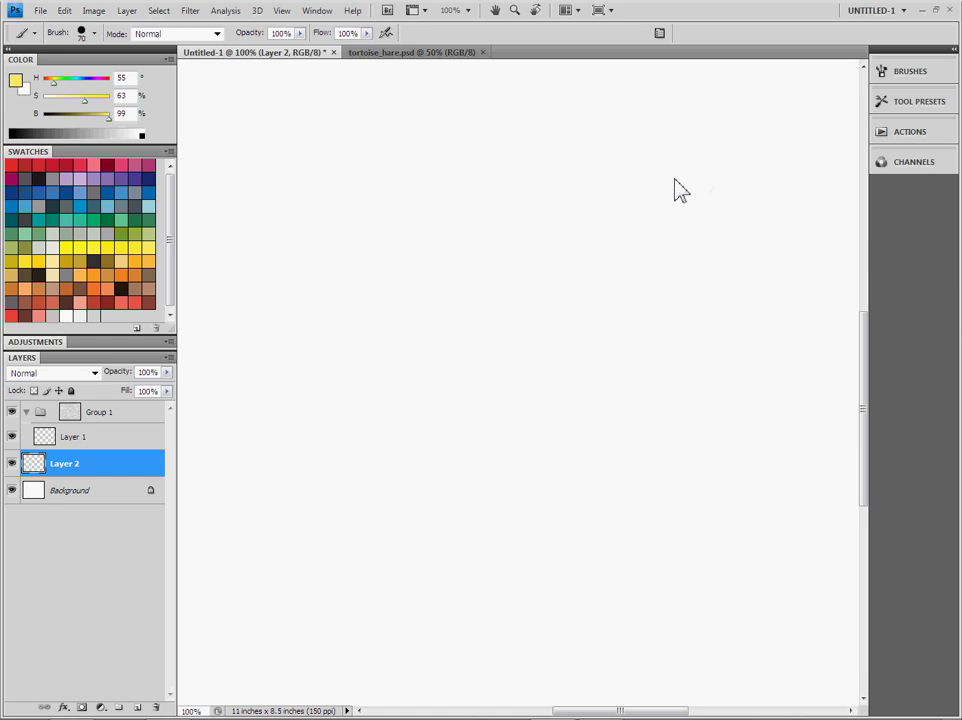
key("bracketleft")
key("bracketleft")
key("bracketleft")
key("bracketleft")
key("bracketleft")
left_click(66, 248)
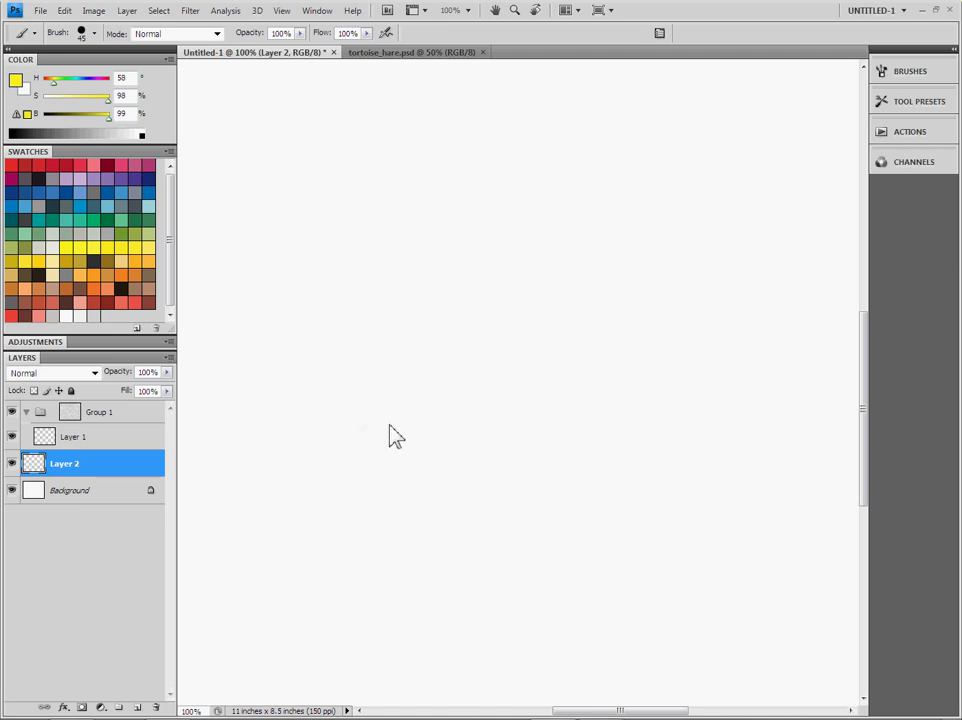
mouse_move(383, 488)
left_mouse_down()
mouse_move(420, 316)
mouse_move(537, 421)
mouse_move(526, 205)
mouse_move(700, 336)
mouse_move(641, 461)
mouse_move(521, 562)
left_mouse_up()
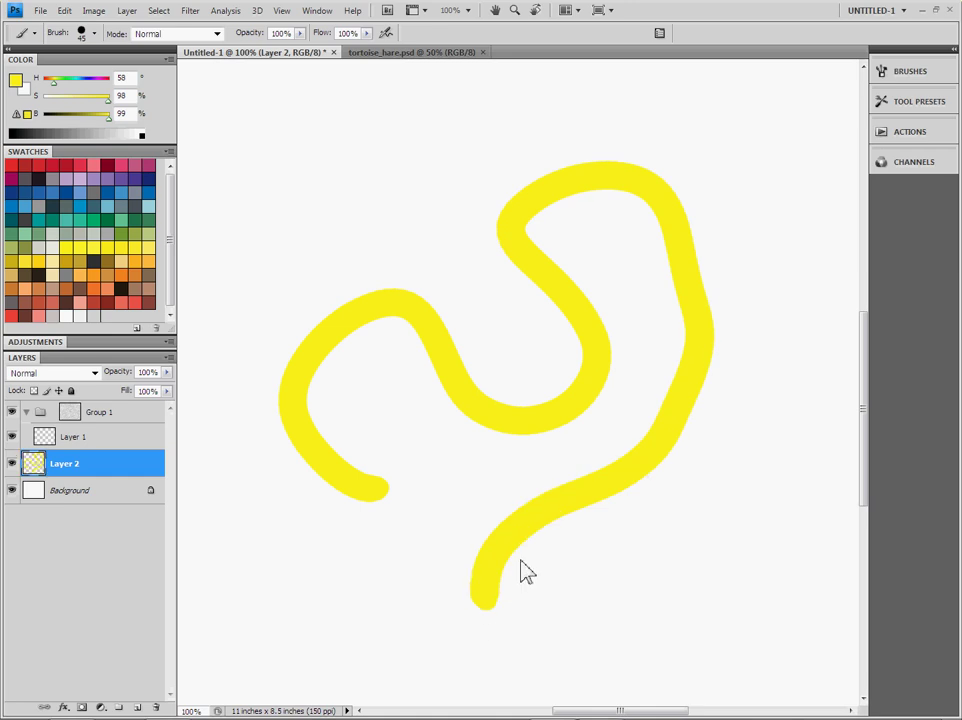
Add a black Stroke layer effect to Layer 2, 10 px in size and positioned outside
left_click(63, 707)
left_click(96, 693)
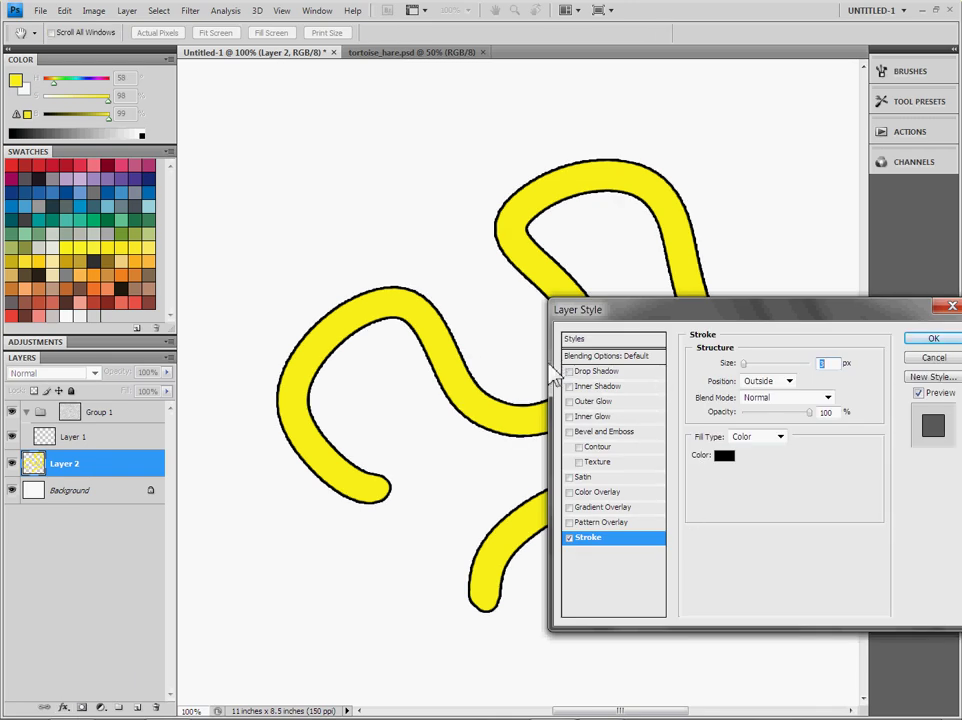
left_click_drag(602, 318, 545, 259)
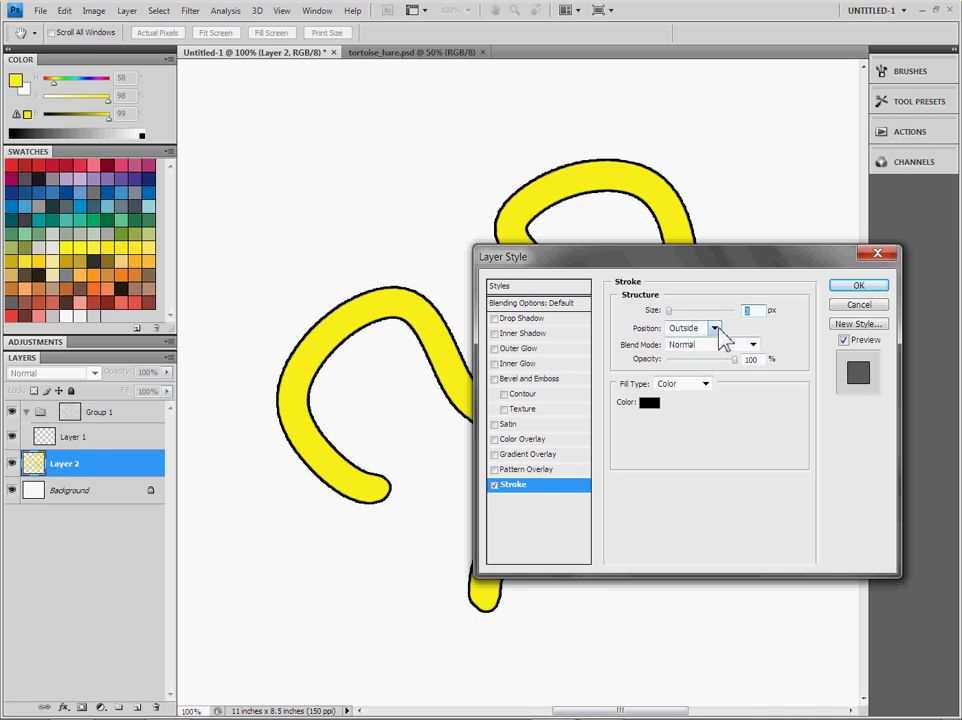
left_click_drag(674, 313, 678, 313)
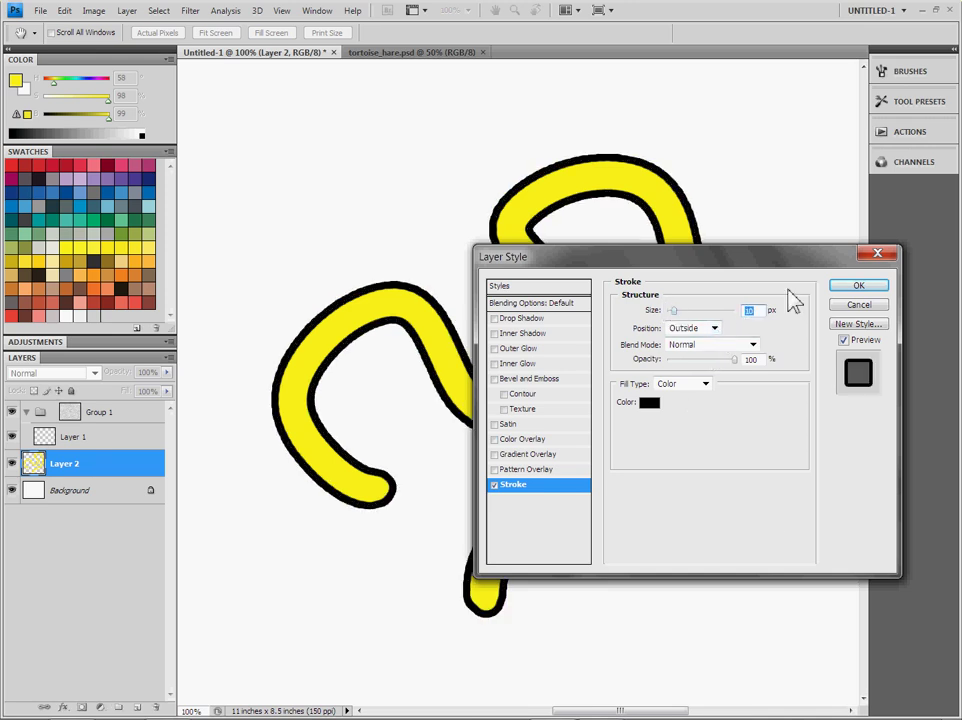
left_click(855, 285)
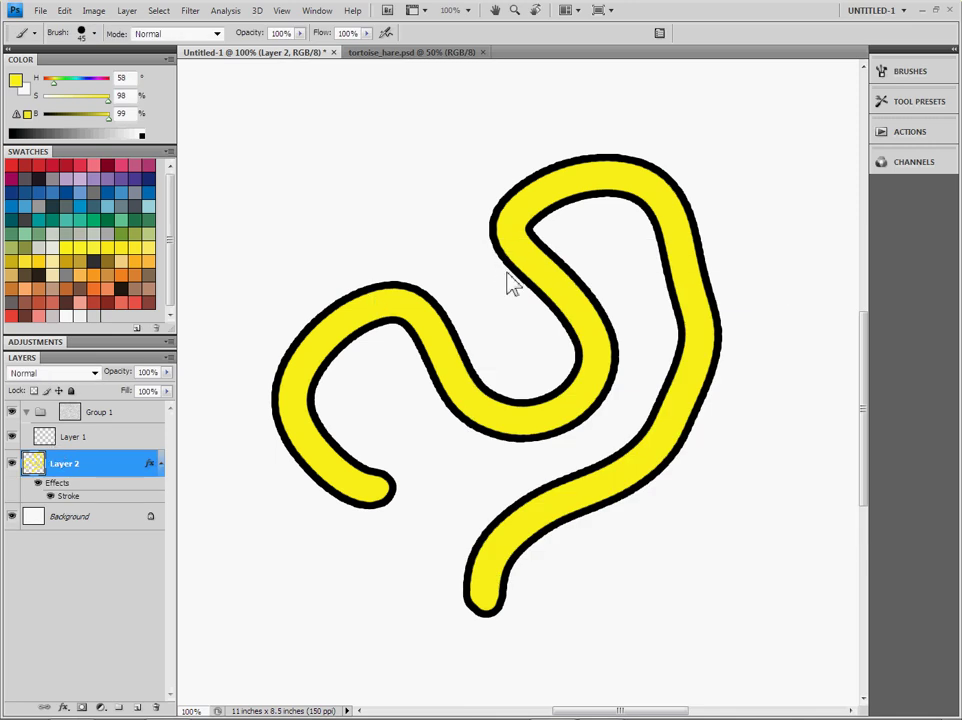
Paint more yellow strokes on Layer 2 across and around the first one, filling in the area inside its first loop
mouse_move(420, 385)
left_mouse_down()
mouse_move(490, 350)
mouse_move(644, 232)
left_mouse_up()
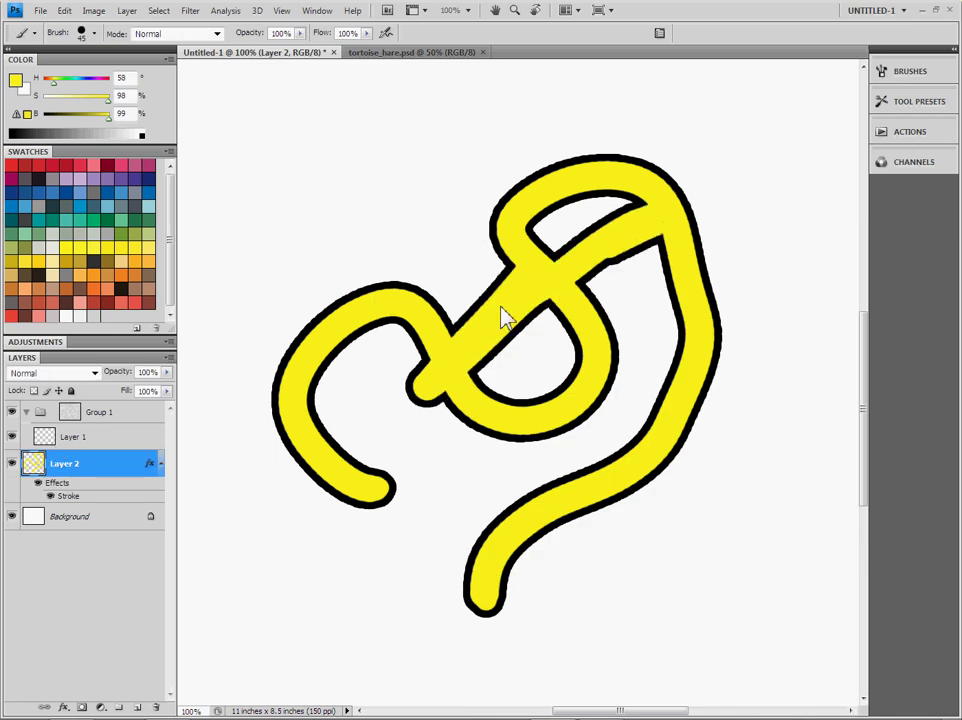
mouse_move(395, 425)
left_mouse_down()
mouse_move(402, 556)
mouse_move(365, 611)
mouse_move(450, 684)
mouse_move(574, 574)
mouse_move(739, 456)
mouse_move(769, 282)
mouse_move(750, 248)
mouse_move(684, 217)
mouse_move(612, 255)
left_mouse_up()
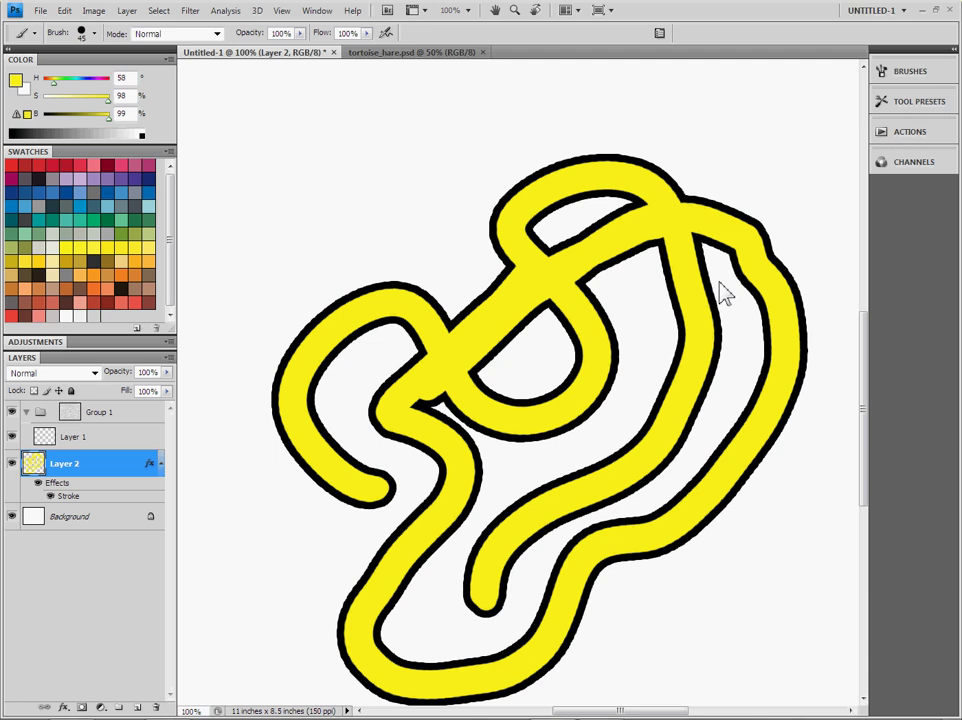
mouse_move(412, 537)
left_mouse_down()
mouse_move(371, 508)
mouse_move(368, 546)
mouse_move(377, 552)
mouse_move(441, 451)
mouse_move(404, 540)
mouse_move(409, 435)
mouse_move(401, 485)
mouse_move(363, 468)
mouse_move(398, 416)
mouse_move(349, 457)
mouse_move(324, 427)
mouse_move(384, 457)
mouse_move(373, 387)
mouse_move(355, 433)
mouse_move(371, 379)
mouse_move(345, 424)
mouse_move(346, 394)
mouse_move(387, 375)
left_mouse_up()
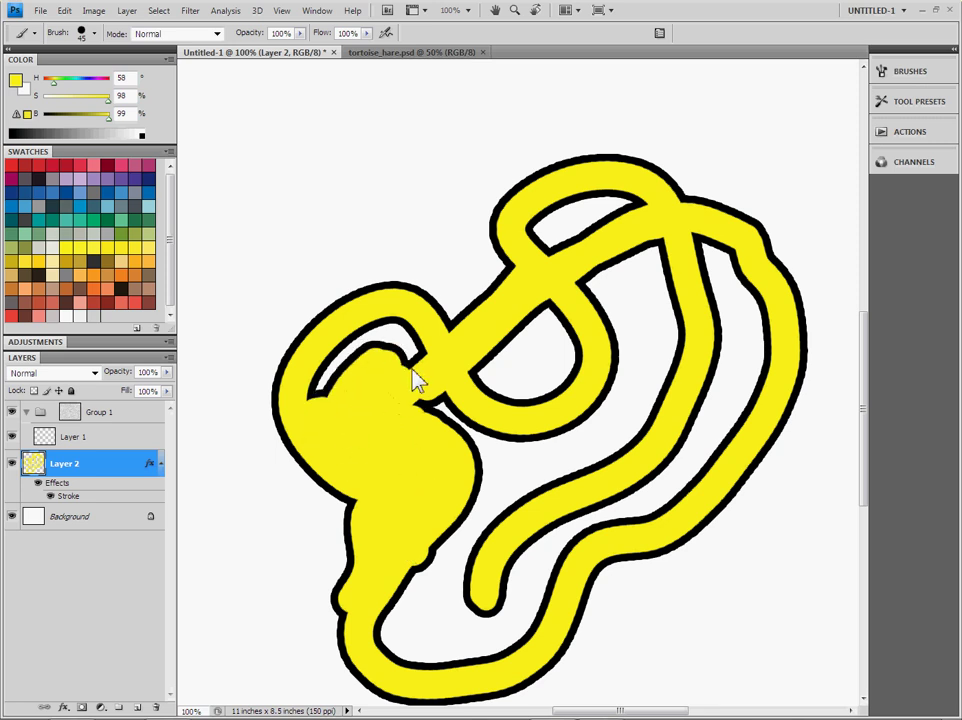
Paint a yellow blob inside the central loop and another long curved yellow stroke beside it on Layer 2
mouse_move(509, 344)
left_mouse_down()
mouse_move(518, 339)
mouse_move(509, 339)
left_mouse_up()
mouse_move(615, 272)
left_mouse_down()
mouse_move(644, 312)
mouse_move(642, 372)
mouse_move(622, 412)
mouse_move(482, 508)
left_mouse_up()
mouse_move(445, 602)
left_mouse_down()
mouse_move(471, 529)
mouse_move(586, 407)
mouse_move(622, 389)
mouse_move(612, 422)
left_mouse_up()
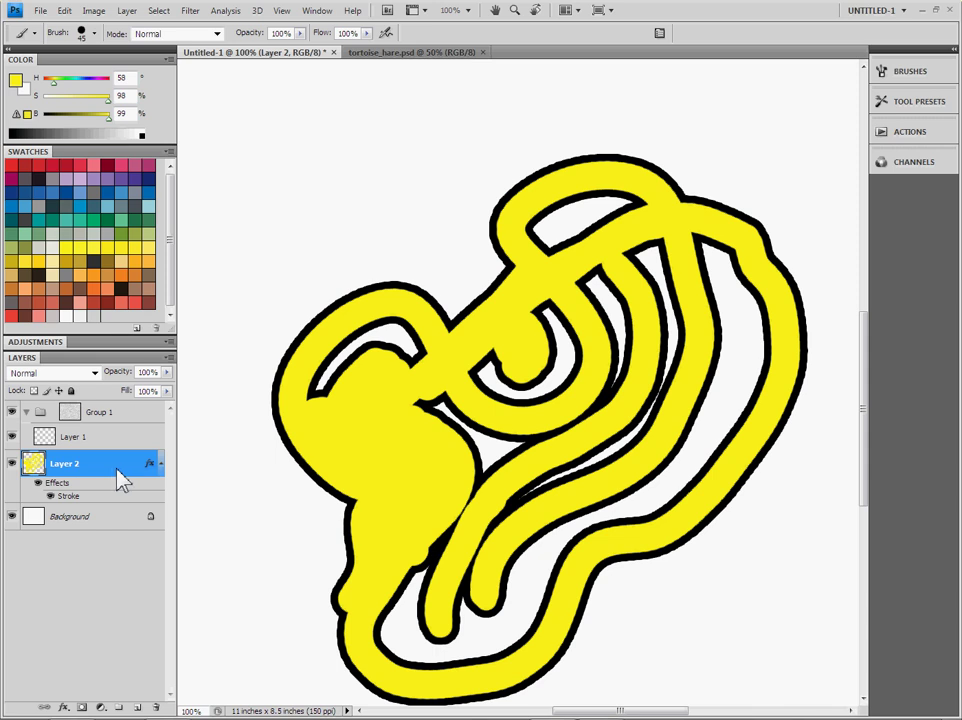
Delete Layer 2 and run the Apply Watercolor Edges action on Layer 1, accepting its 10 px Color Burn Inner Glow at 70% opacity
left_click(156, 707)
left_click(68, 440)
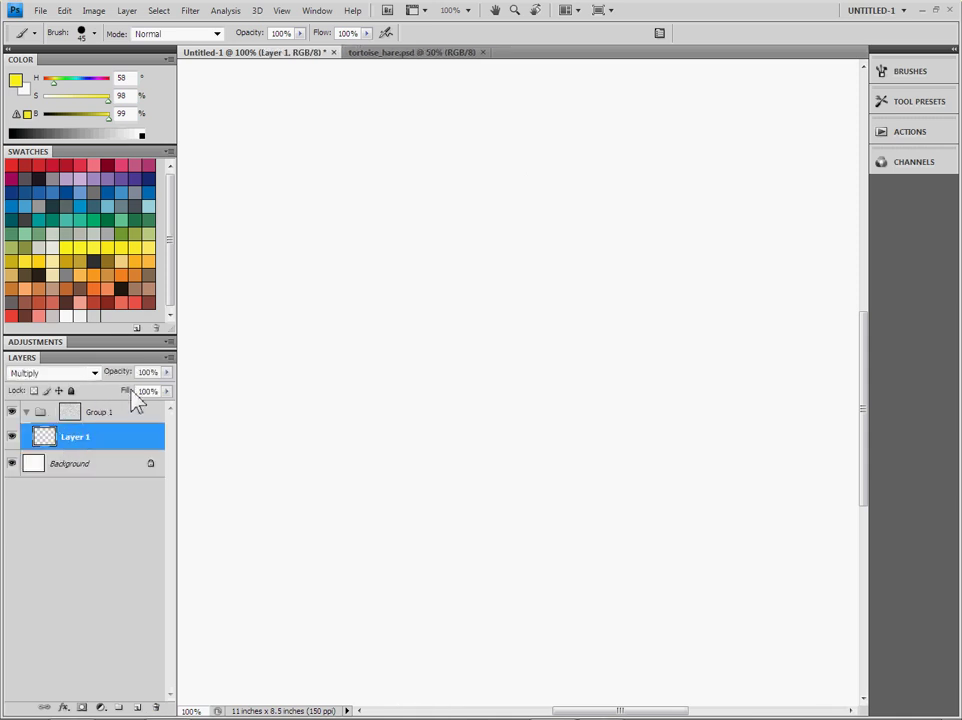
left_click(929, 141)
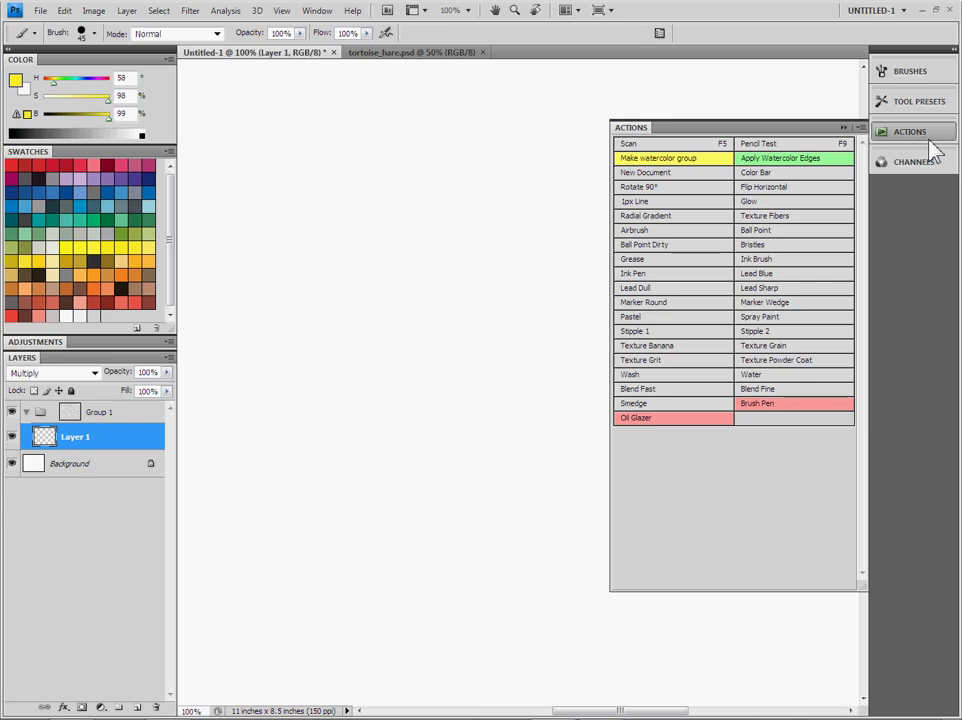
left_click(805, 175)
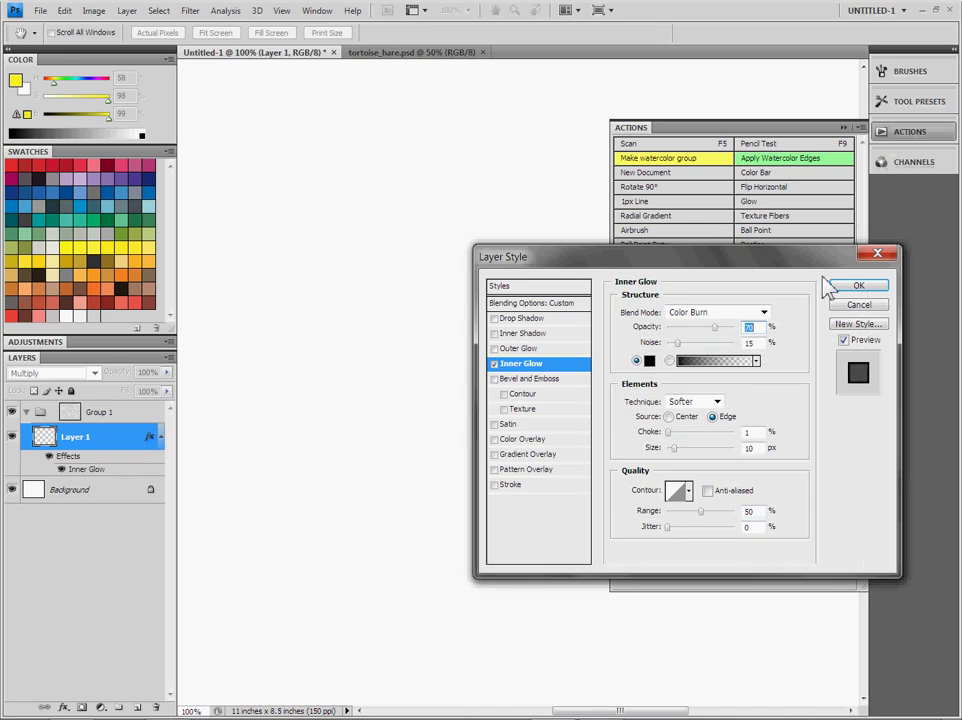
left_click(857, 285)
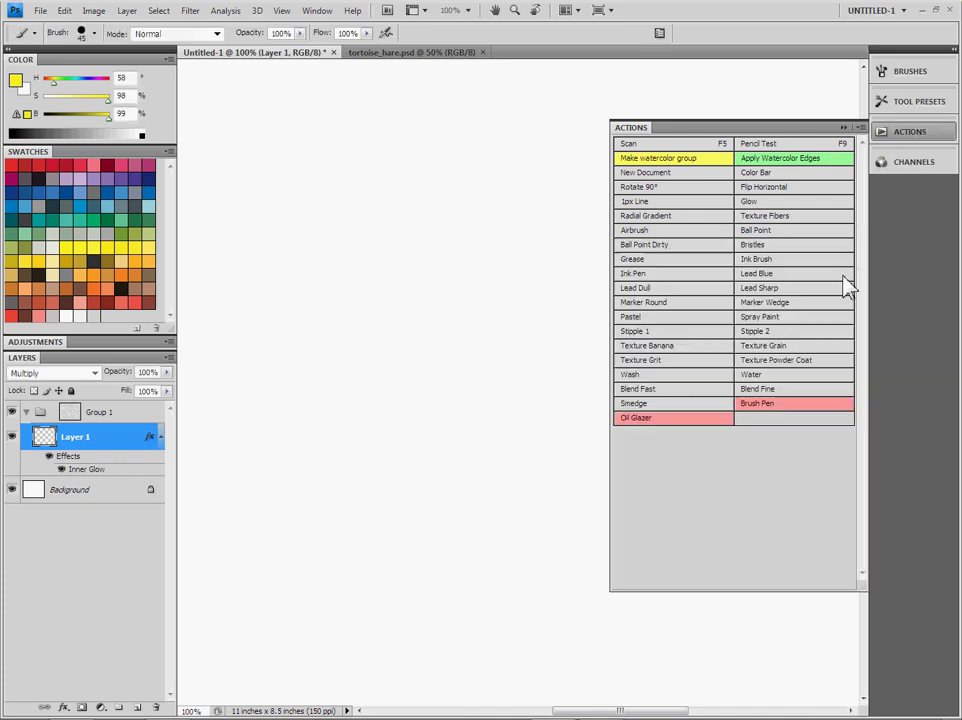
left_click(905, 132)
Add a new layer above Layer 1 in Group 1 and paint a solid orange shape on it with a 70 px brush
left_click(94, 277)
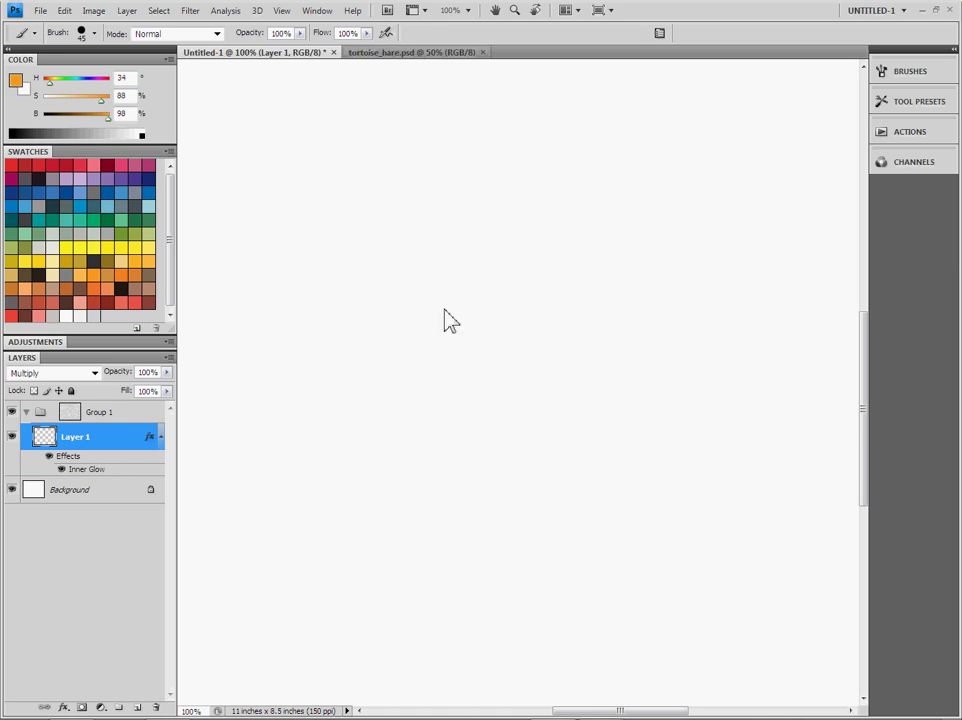
key("bracketright")
key("bracketright")
mouse_move(140, 715)
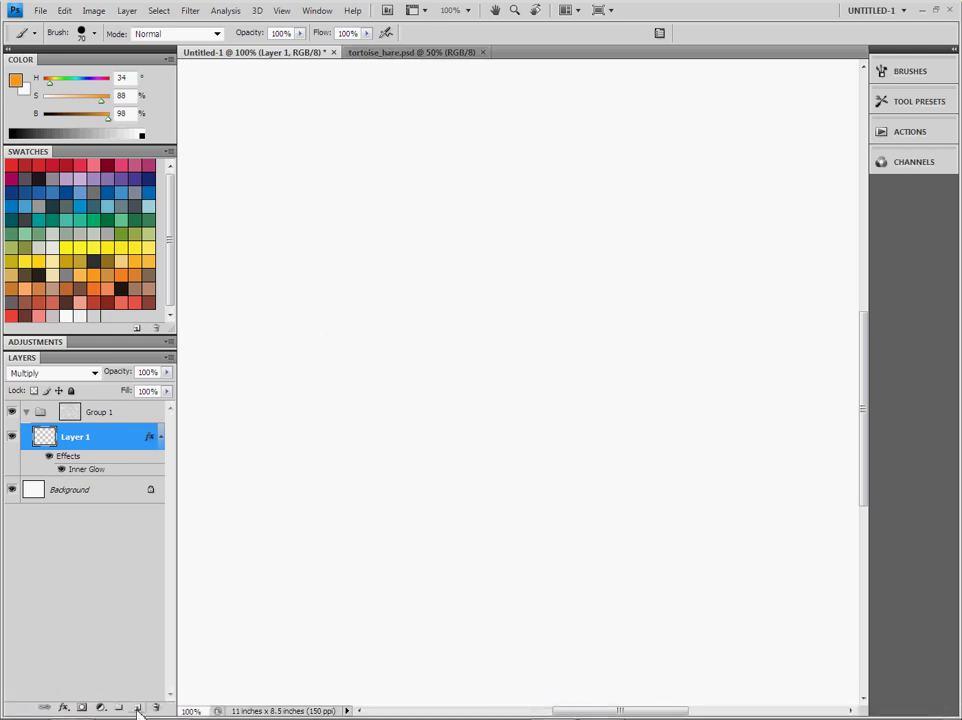
left_click(139, 707)
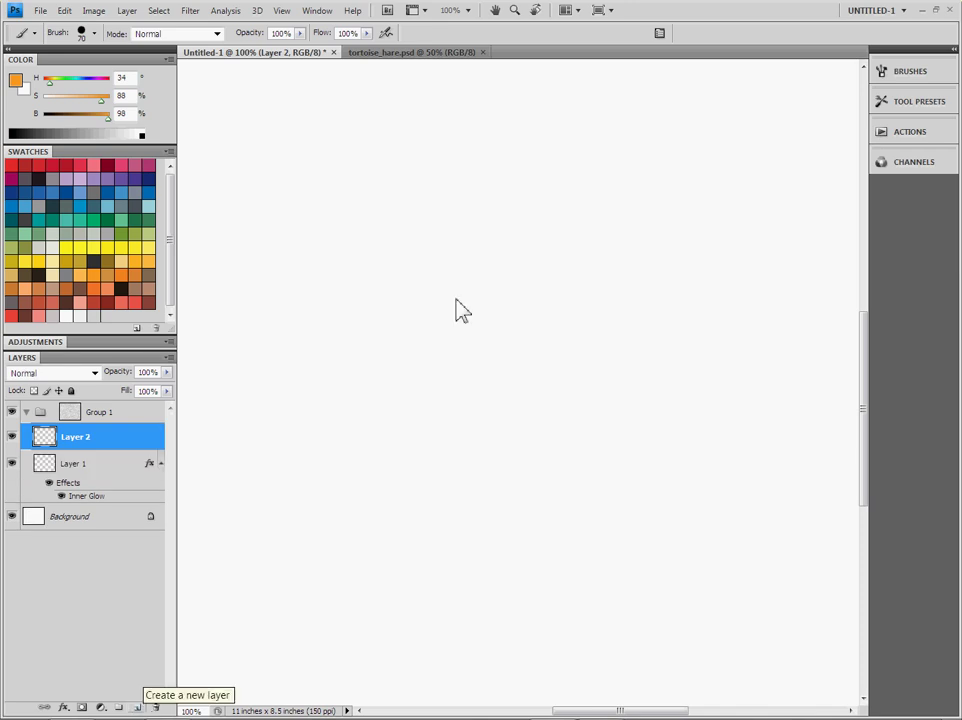
mouse_move(440, 273)
left_mouse_down()
mouse_move(425, 393)
mouse_move(535, 314)
mouse_move(603, 345)
mouse_move(625, 330)
mouse_move(623, 361)
mouse_move(510, 397)
left_mouse_up()
Smudge the right and lower edges of the orange shape on Layer 2 so they fade softly into the paper
key("r")
mouse_move(610, 335)
left_mouse_down()
mouse_move(599, 294)
mouse_move(630, 298)
left_mouse_up()
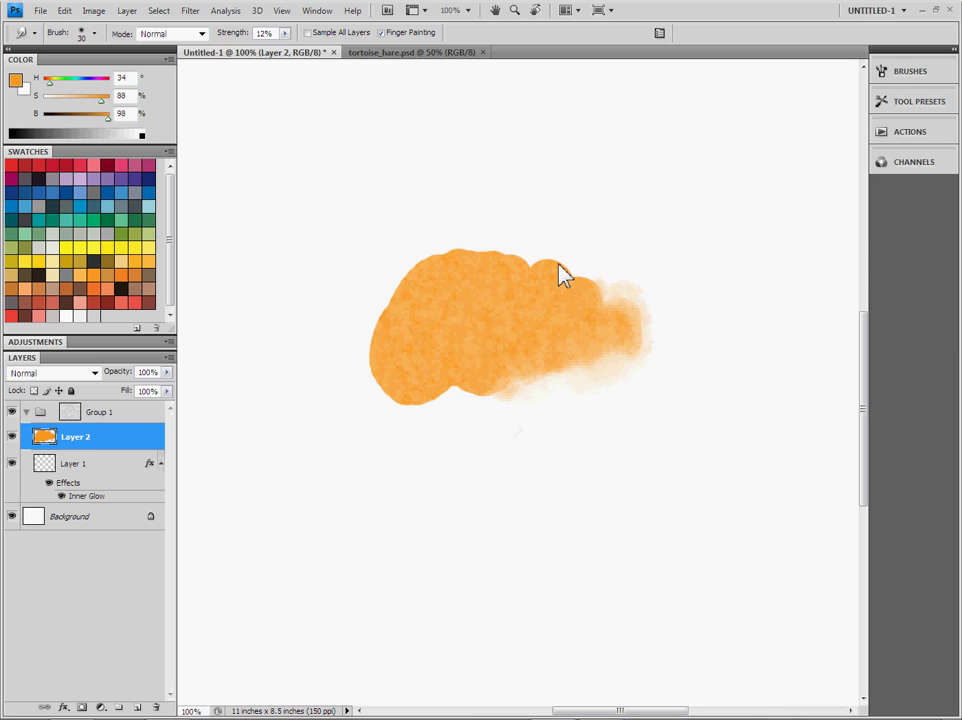
left_click_drag(436, 395, 451, 421)
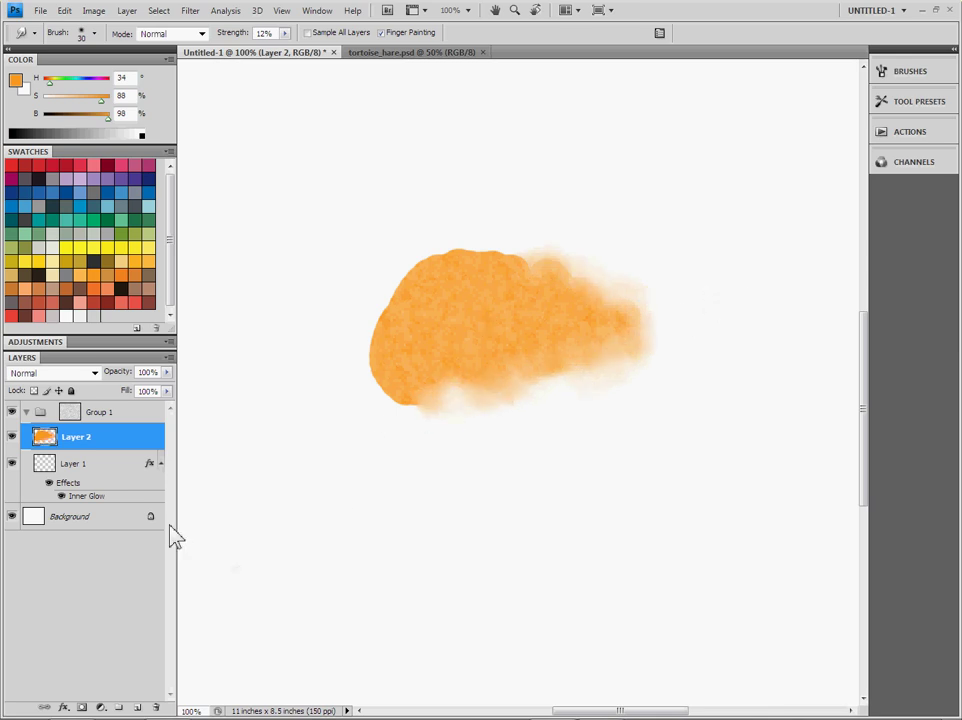
Paint a wide orange shape on Layer 1 below the smudged one, using the 70 px brush
left_click(120, 473)
key("b")
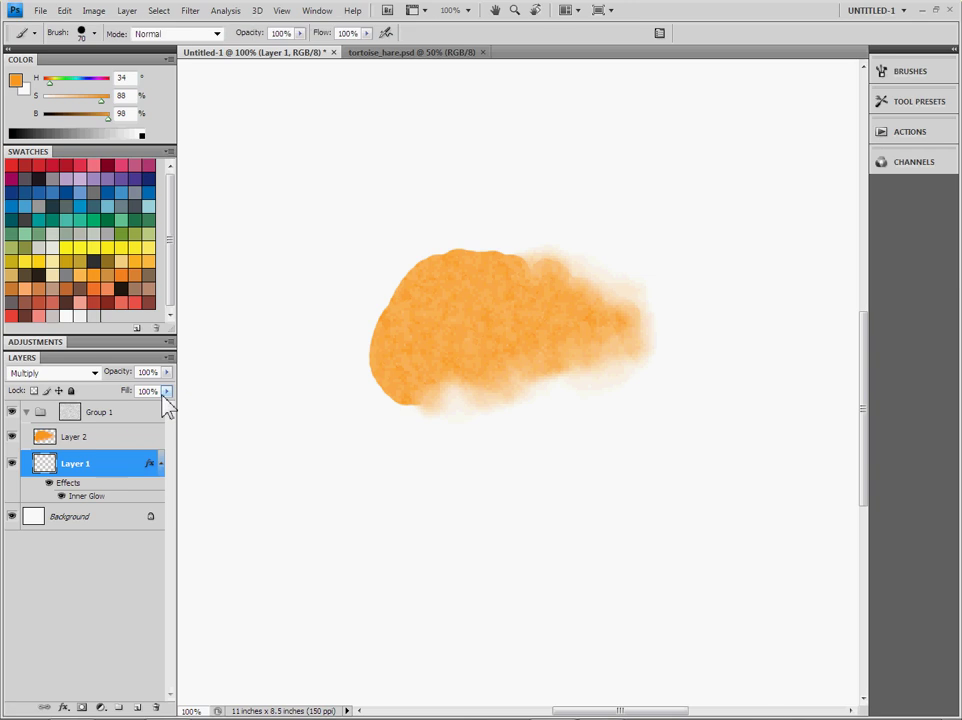
mouse_move(445, 510)
left_mouse_down()
mouse_move(483, 627)
mouse_move(477, 590)
mouse_move(445, 583)
mouse_move(464, 608)
mouse_move(666, 605)
mouse_move(492, 517)
mouse_move(702, 531)
mouse_move(694, 576)
mouse_move(730, 499)
left_mouse_up()
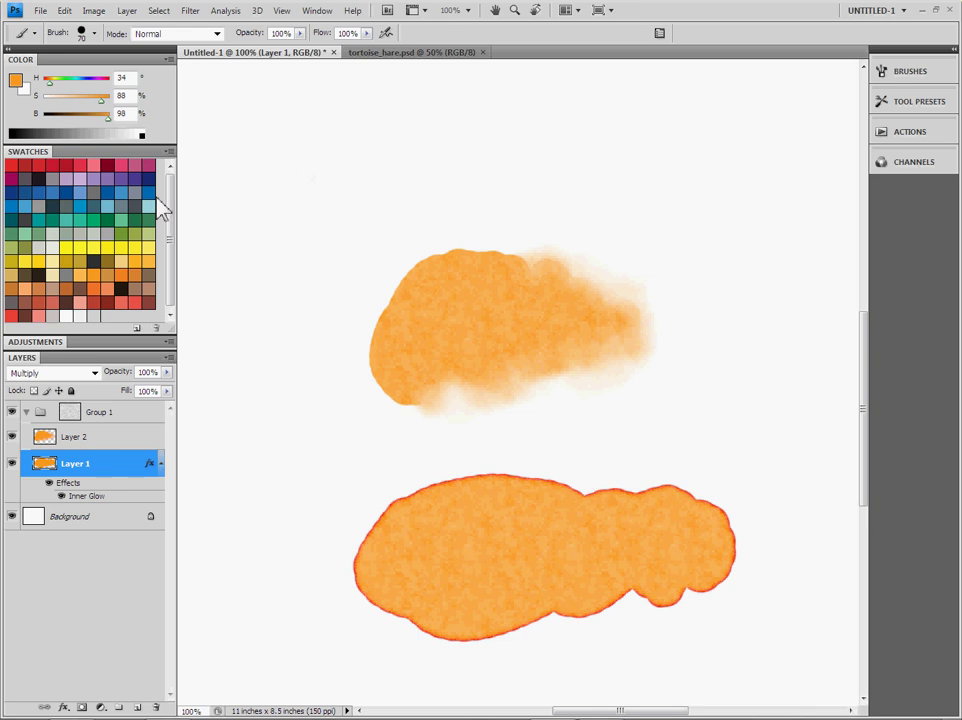
Paint bright yellow over the left end of Layer 1's orange shape and smudge the boundary between the two colours
left_click(108, 249)
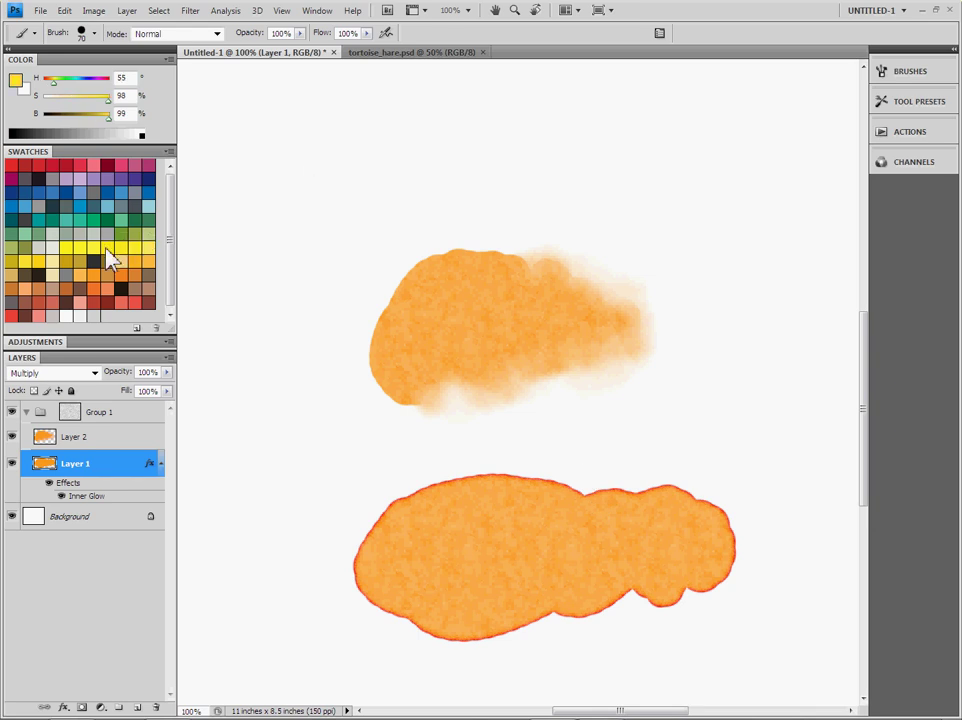
mouse_move(416, 527)
left_mouse_down()
mouse_move(369, 530)
mouse_move(311, 552)
mouse_move(455, 481)
left_mouse_up()
left_click_drag(300, 550, 353, 562)
key("r")
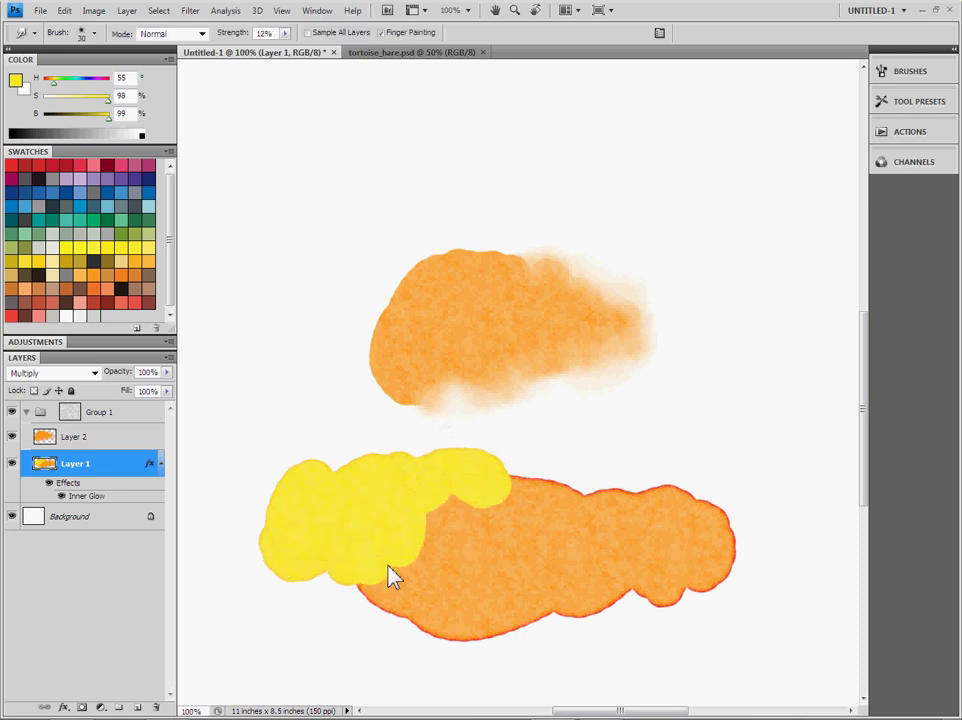
mouse_move(451, 518)
left_mouse_down()
mouse_move(444, 554)
mouse_move(399, 572)
left_mouse_up()
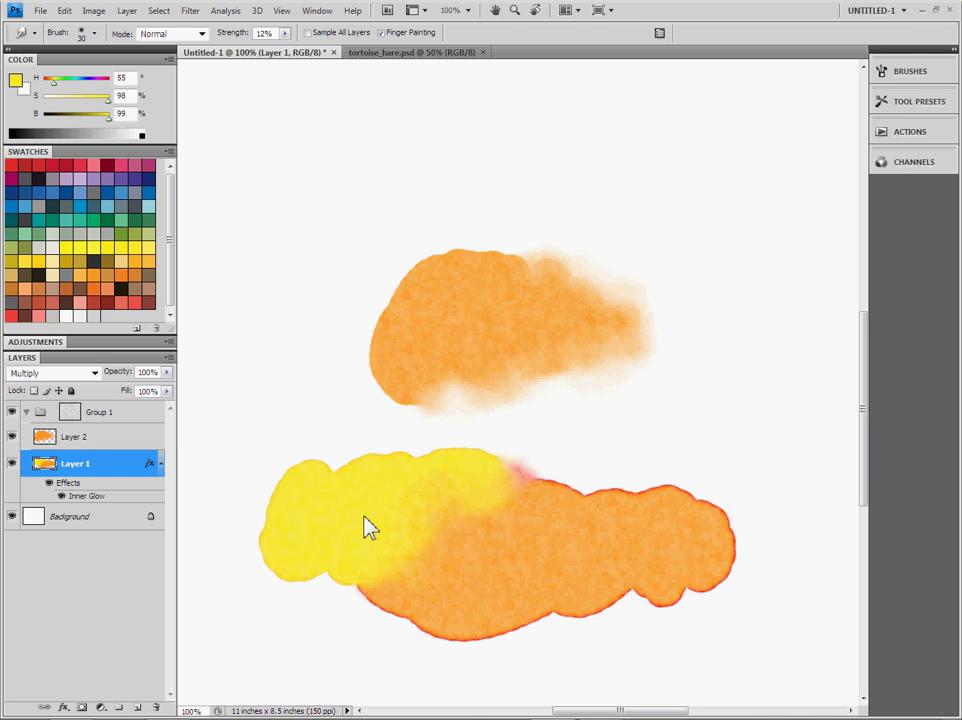
Mix a pale cyan with hue 176 and saturation 15%, and paint a long arching shape above the orange ones on Layer 1
key("b")
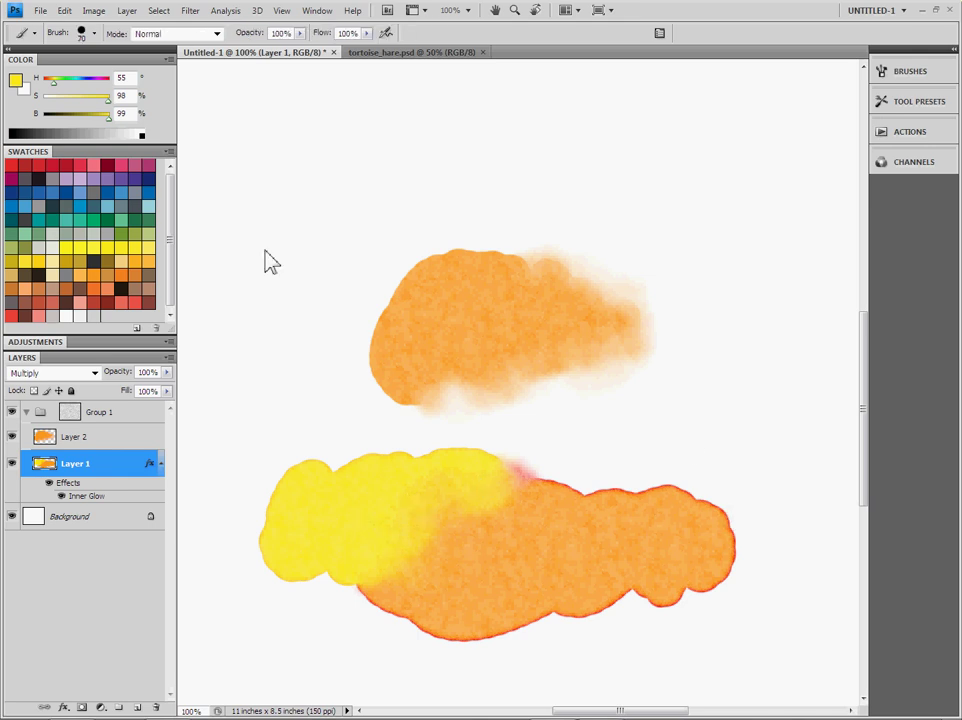
left_click(53, 100)
left_click(76, 82)
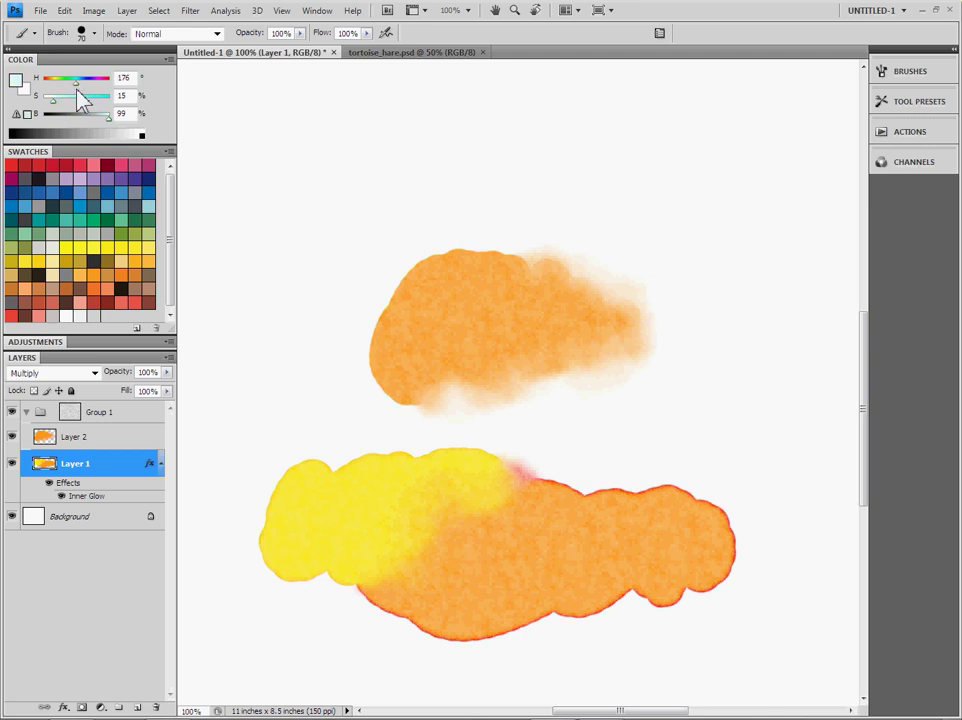
mouse_move(340, 175)
left_mouse_down()
mouse_move(327, 210)
mouse_move(371, 210)
mouse_move(297, 240)
mouse_move(481, 142)
mouse_move(555, 142)
mouse_move(413, 212)
mouse_move(590, 158)
mouse_move(612, 168)
mouse_move(565, 140)
mouse_move(622, 179)
mouse_move(688, 188)
mouse_move(711, 152)
mouse_move(712, 192)
left_mouse_up()
mouse_move(232, 311)
left_mouse_down()
mouse_move(332, 218)
mouse_move(243, 302)
mouse_move(284, 307)
mouse_move(432, 213)
mouse_move(511, 206)
left_mouse_up()
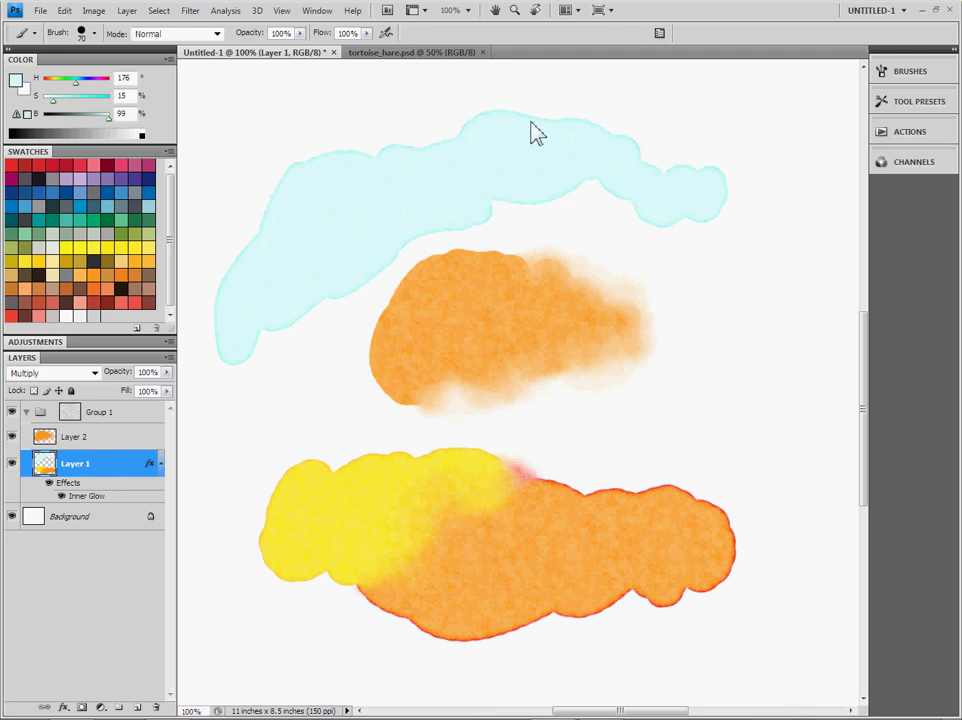
Browse the rough-edged brush tips and presets, and choose a ragged 63 px brush
left_click(912, 72)
left_click(640, 100)
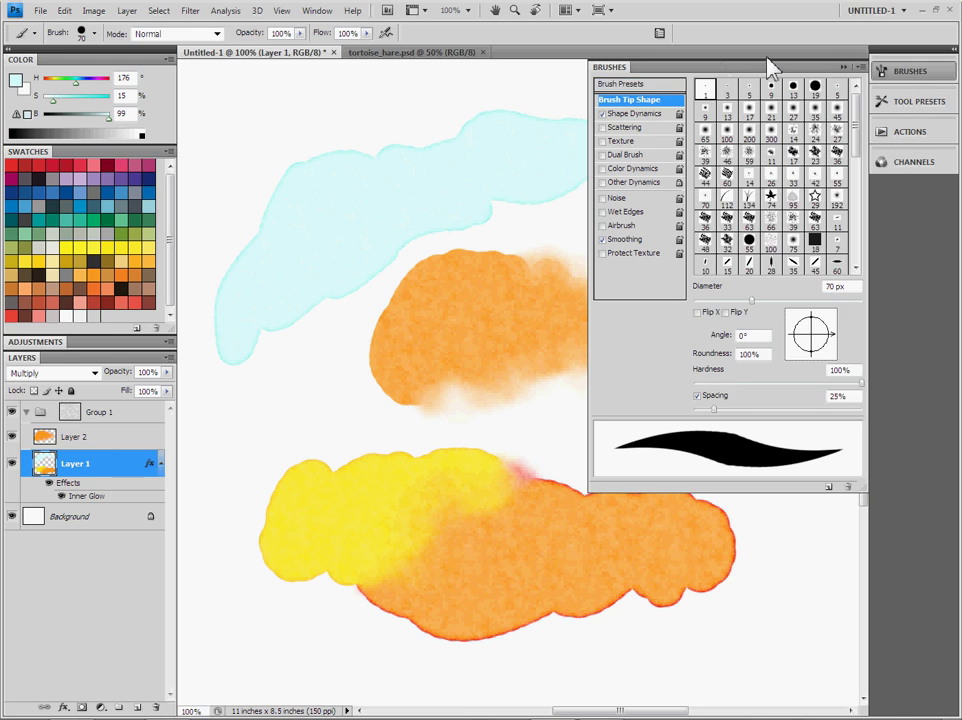
left_click(840, 155)
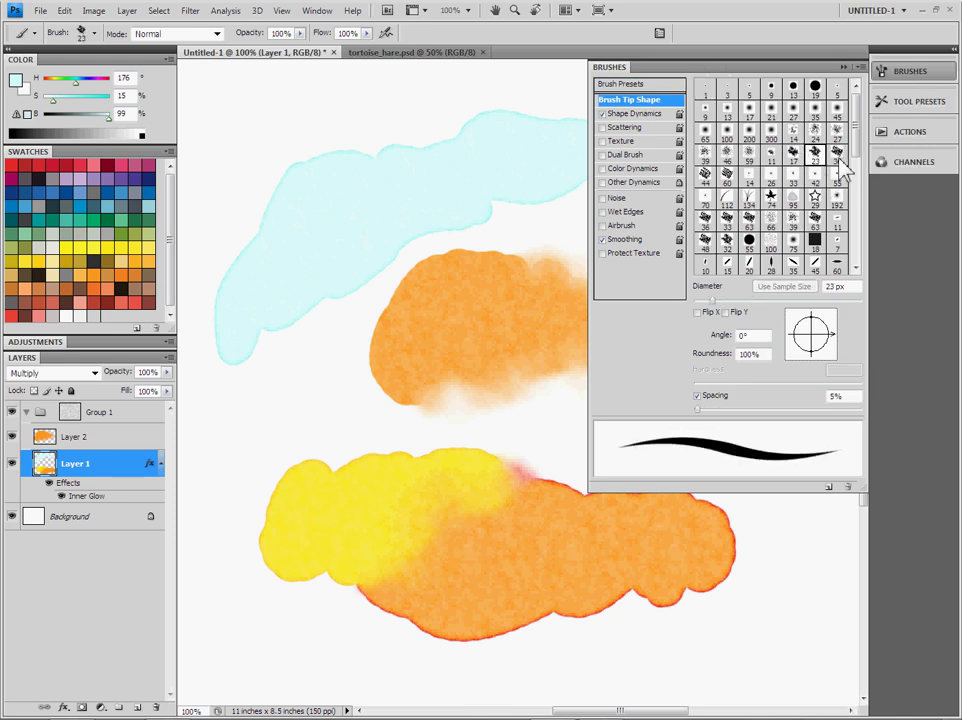
key("bracketright")
key("bracketright")
key("bracketright")
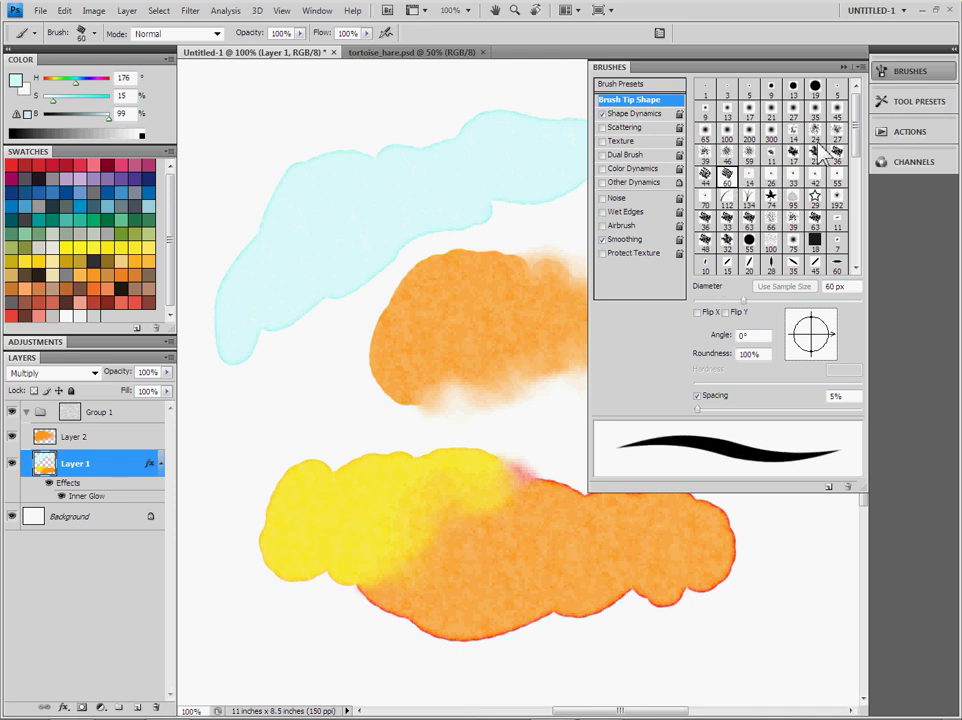
left_click(656, 116)
left_click(625, 84)
left_click(856, 160)
left_click_drag(860, 157, 858, 212)
left_click(773, 195)
Paint a ragged pale cyan patch overlapping the yellow area on Layer 1 and smudge its lower edge into the yellow
left_click_drag(253, 418, 292, 388)
mouse_move(278, 436)
left_mouse_down()
mouse_move(316, 371)
mouse_move(355, 345)
mouse_move(352, 320)
mouse_move(241, 419)
mouse_move(240, 405)
mouse_move(262, 450)
mouse_move(352, 420)
left_mouse_up()
left_click(884, 73)
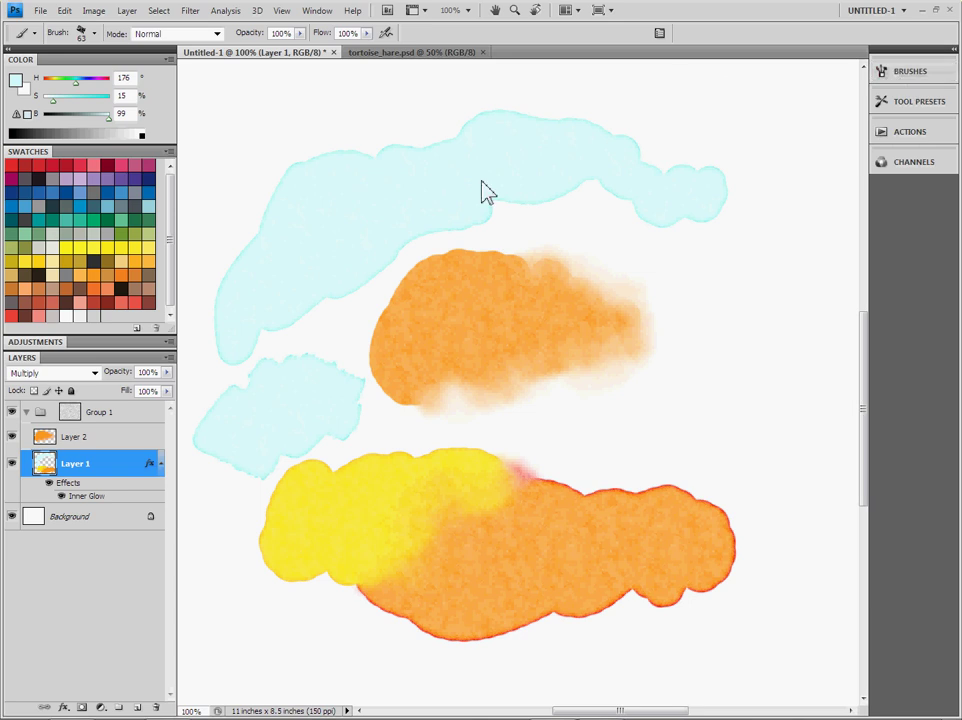
left_click_drag(243, 440, 230, 498)
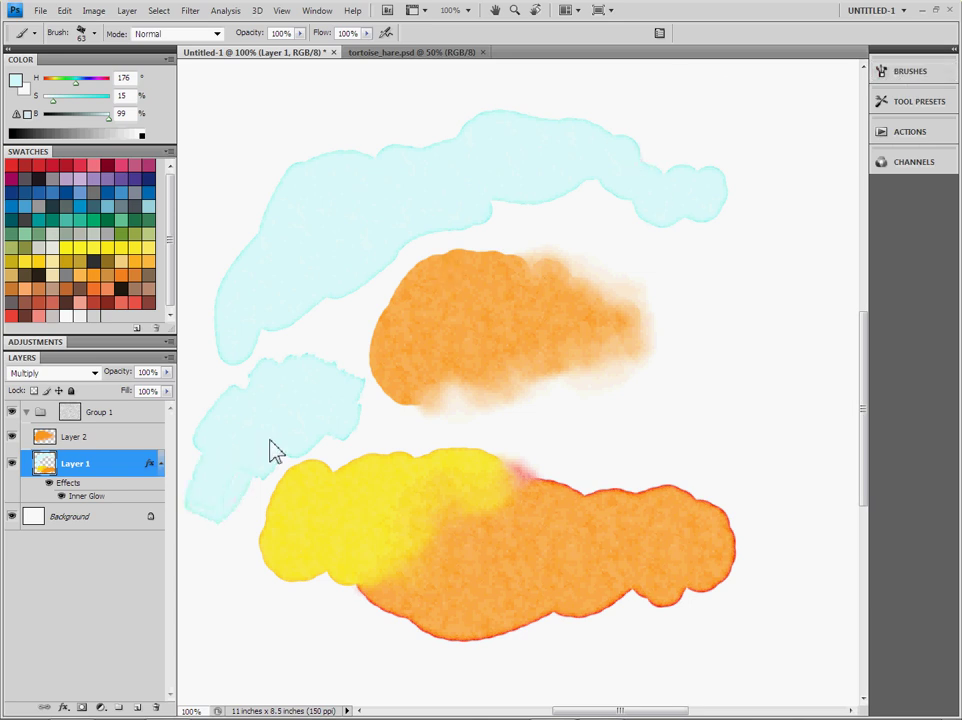
mouse_move(307, 416)
left_mouse_down()
mouse_move(312, 478)
mouse_move(332, 439)
mouse_move(383, 499)
mouse_move(326, 508)
left_mouse_up()
mouse_move(270, 490)
left_mouse_down()
mouse_move(337, 443)
mouse_move(381, 493)
mouse_move(369, 511)
mouse_move(340, 410)
left_mouse_up()
key("r")
mouse_move(395, 548)
left_mouse_down()
mouse_move(406, 524)
mouse_move(298, 490)
left_mouse_up()
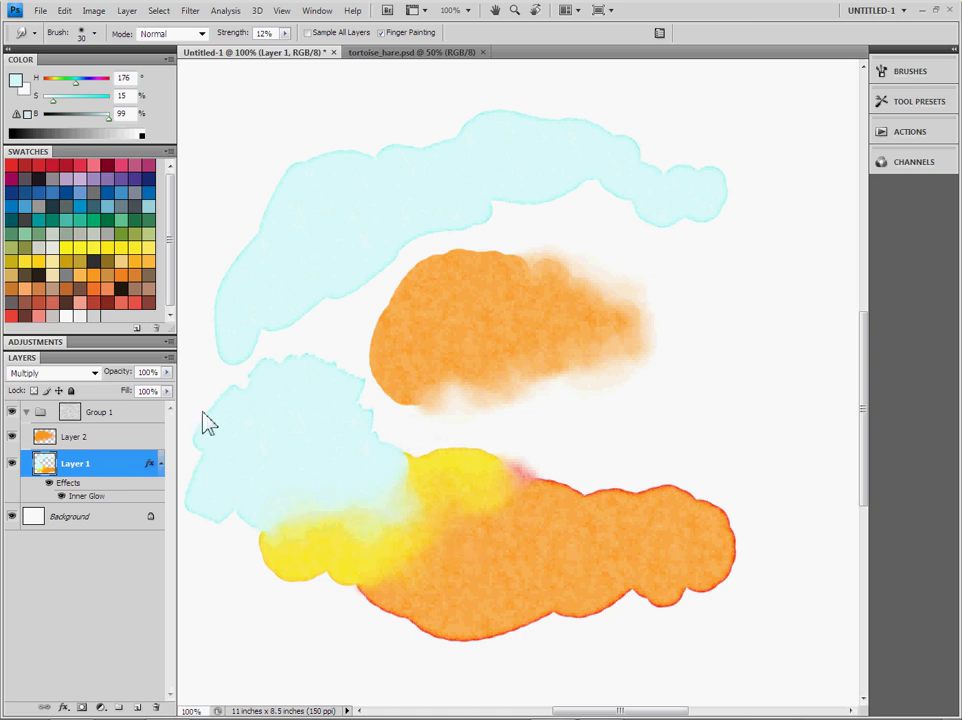
Open Layer 1's Inner Glow settings, test a Choke of 15%, and return it to 1%
double_click(85, 488)
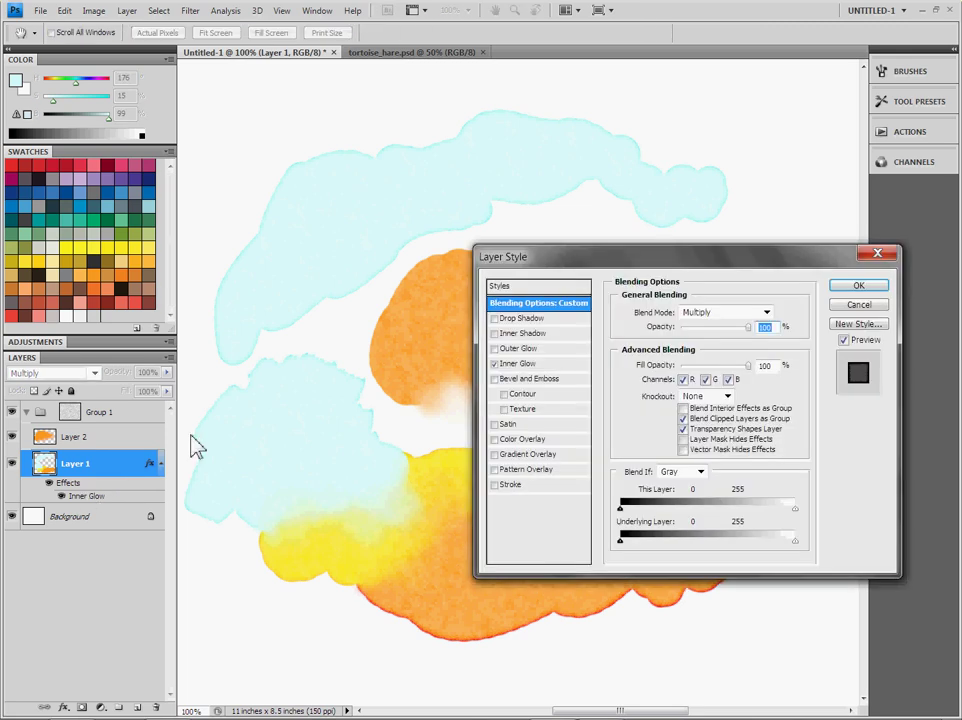
left_click_drag(600, 266, 429, 182)
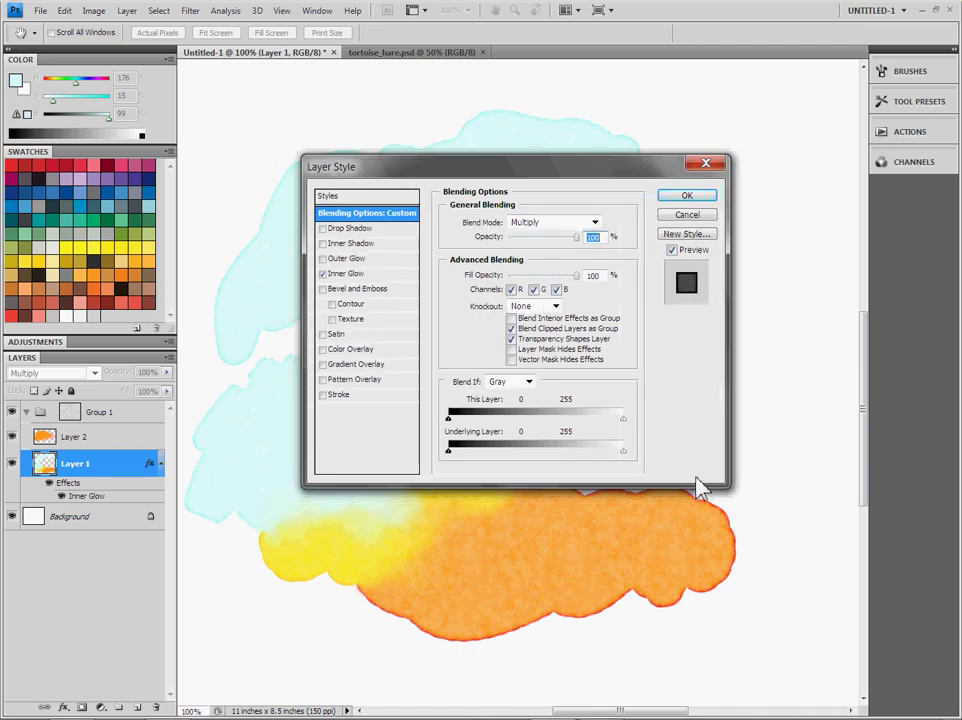
left_click(366, 273)
left_click_drag(440, 178, 577, 218)
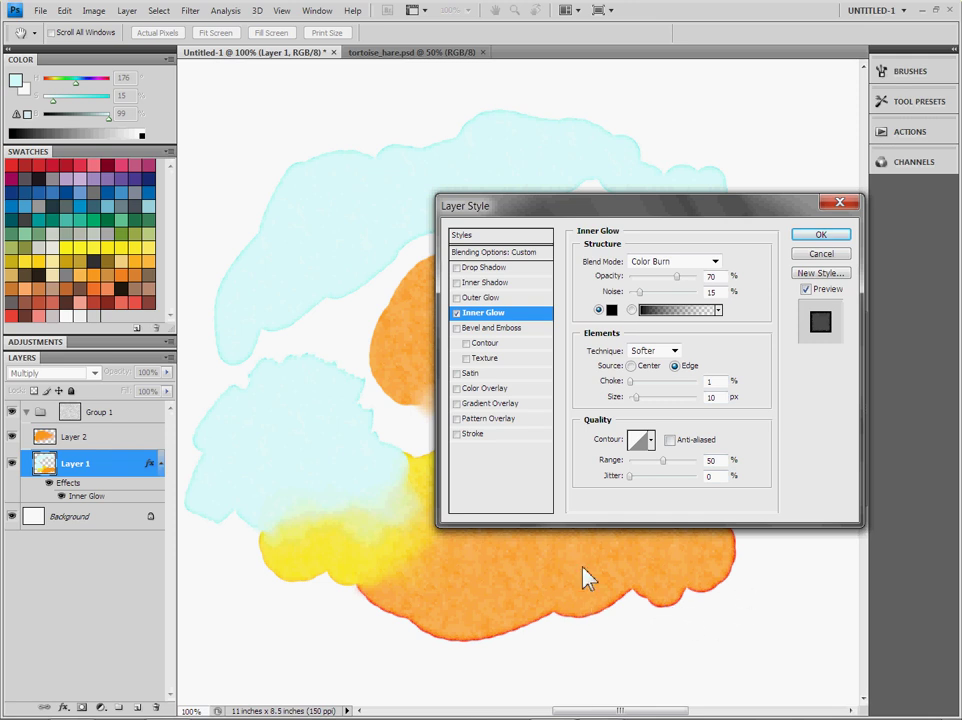
left_click(642, 382)
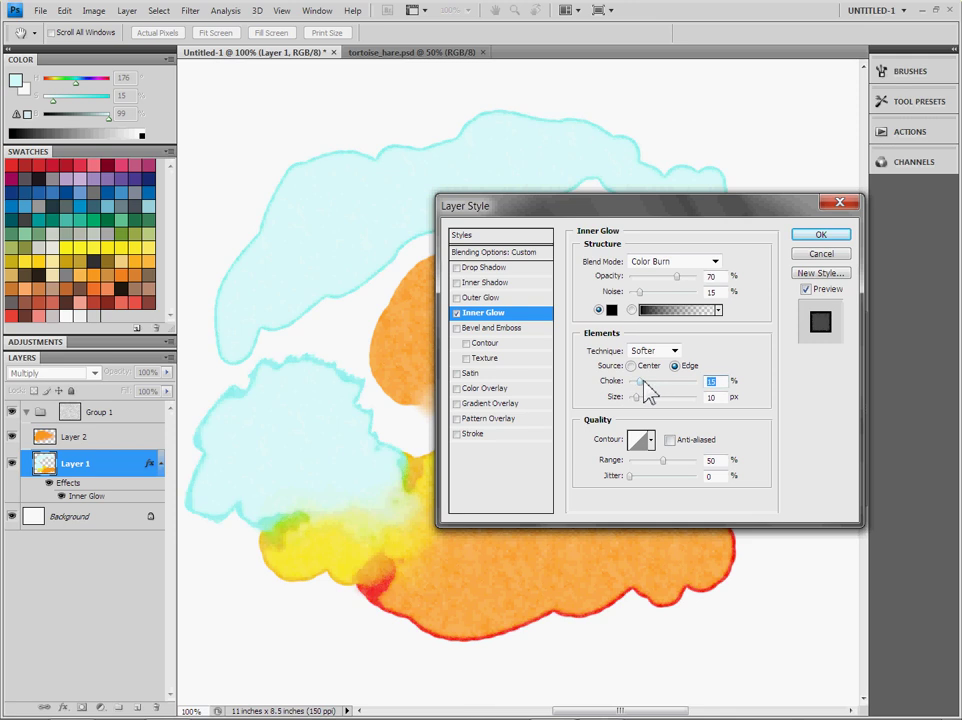
mouse_move(646, 385)
left_mouse_down()
mouse_move(674, 386)
mouse_move(631, 387)
left_mouse_up()
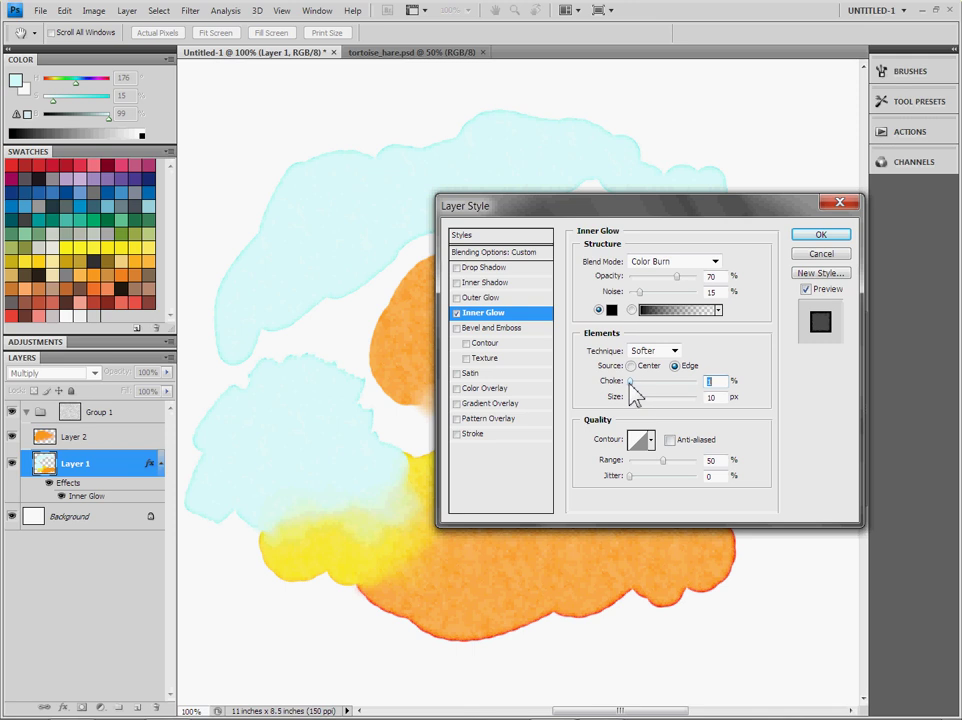
Test a larger Inner Glow size and 0 px on Layer 1, and settle on 7 px
mouse_move(637, 398)
left_mouse_down()
mouse_move(653, 400)
mouse_move(638, 398)
left_mouse_up()
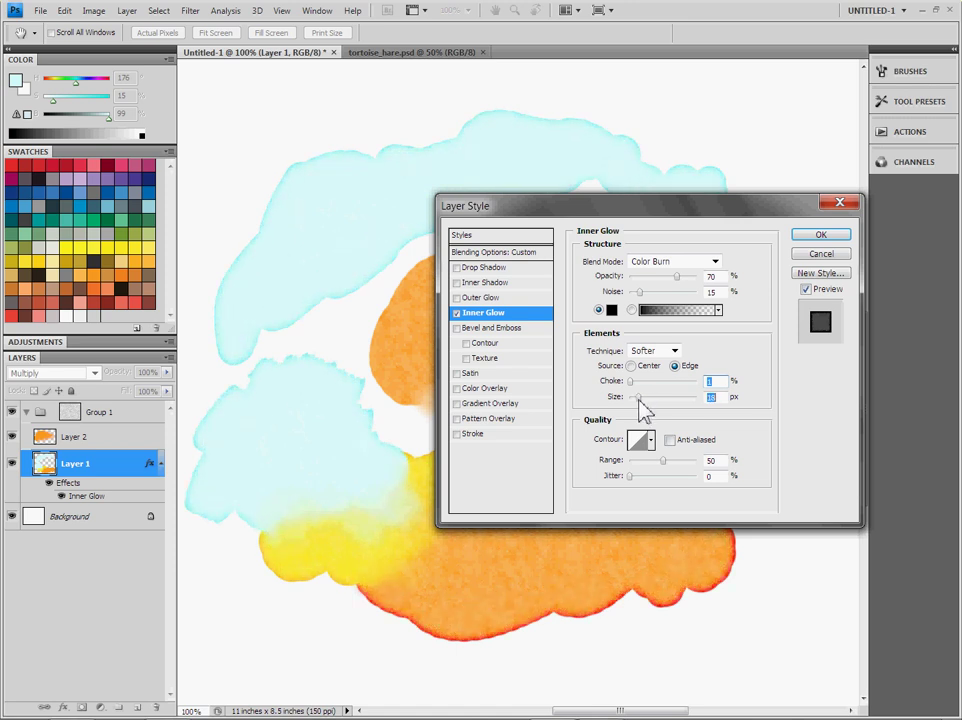
left_click_drag(639, 398, 629, 402)
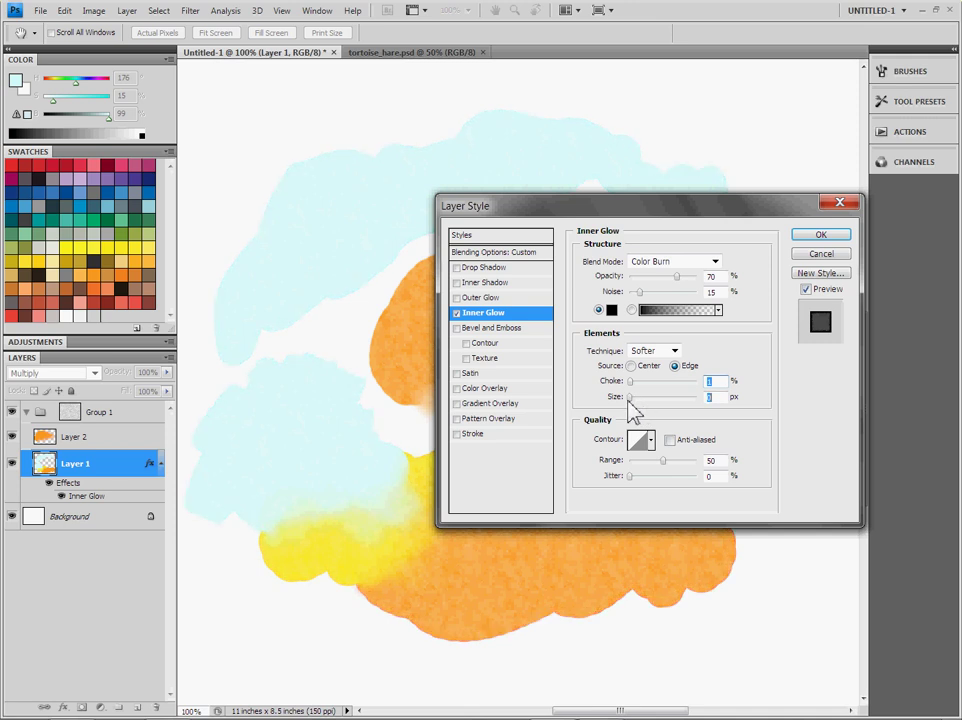
left_click_drag(632, 407, 637, 409)
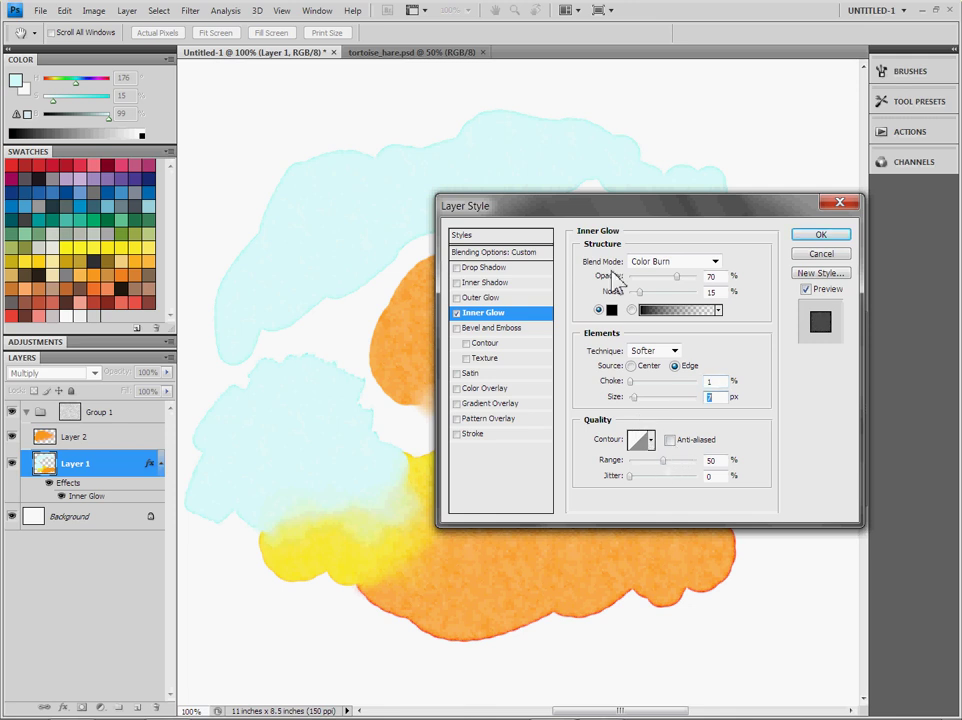
Move the layer style dialog clear of the orange shape, test an Inner Glow range of 1%, and raise it to 30%
left_click_drag(556, 207, 722, 291)
left_click_drag(720, 345, 588, 87)
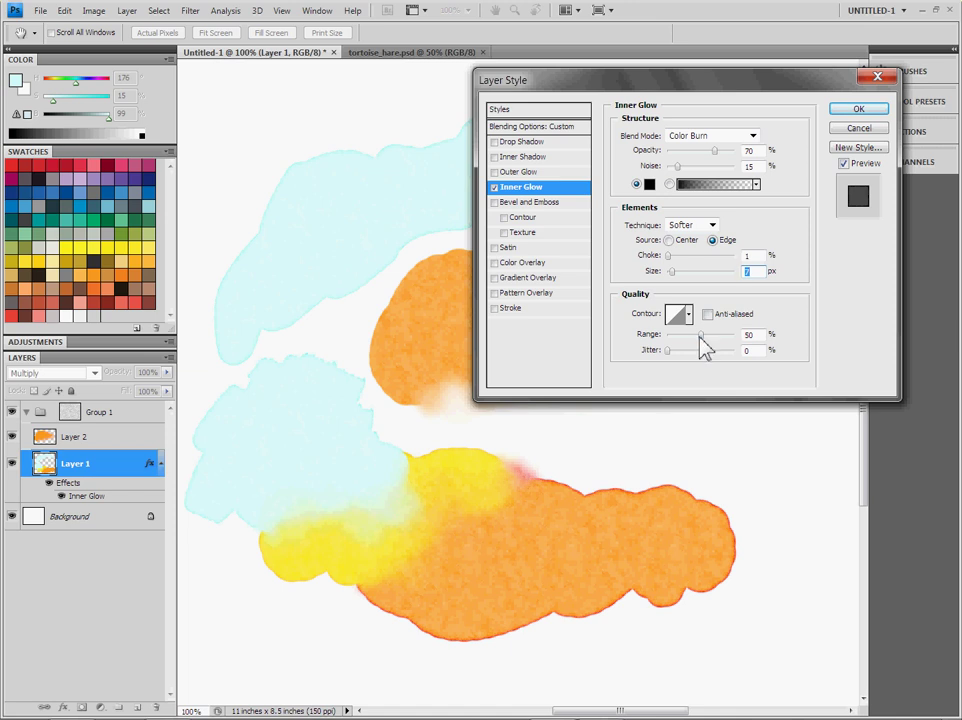
left_click_drag(699, 337, 661, 339)
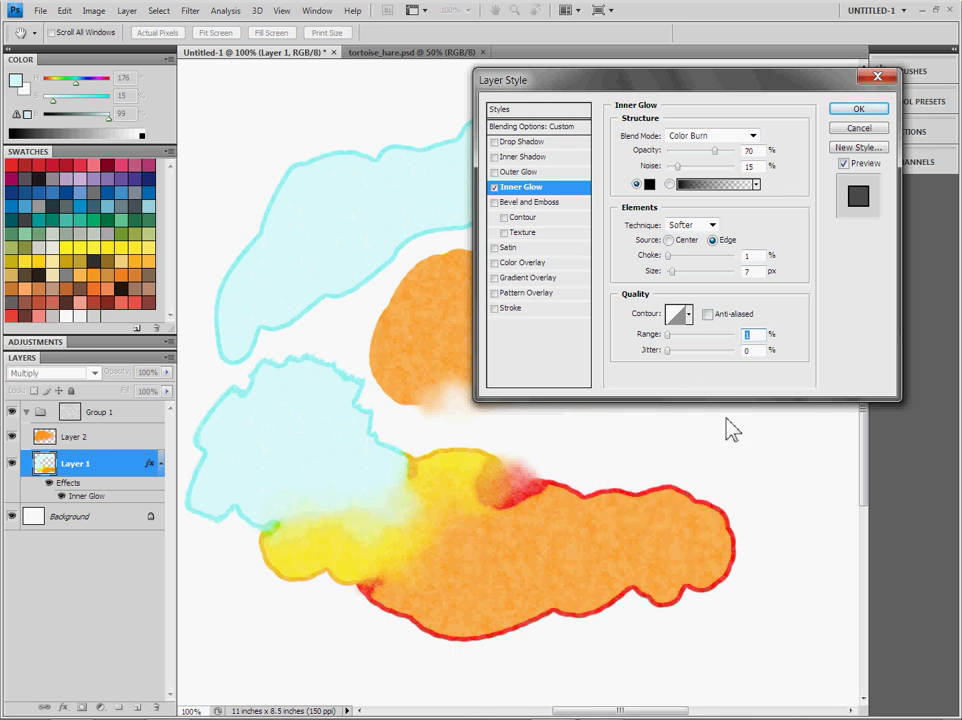
left_click_drag(672, 334, 692, 343)
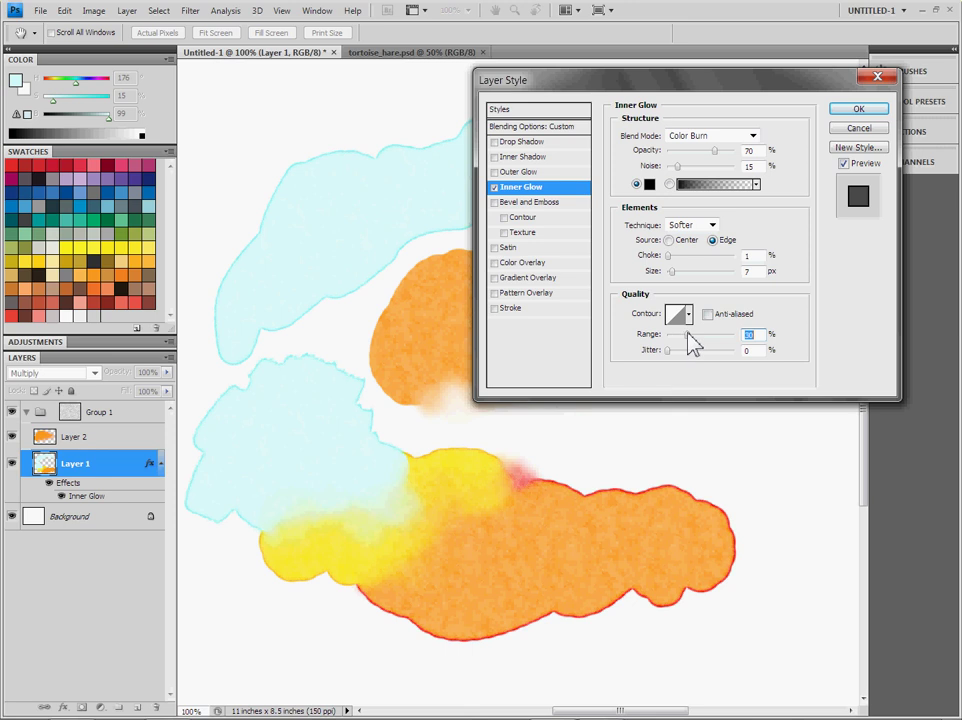
Test an Inner Glow range of 42% on Layer 1 and discard the layer style changes
mouse_move(692, 343)
left_mouse_down()
mouse_move(735, 345)
mouse_move(696, 340)
left_mouse_up()
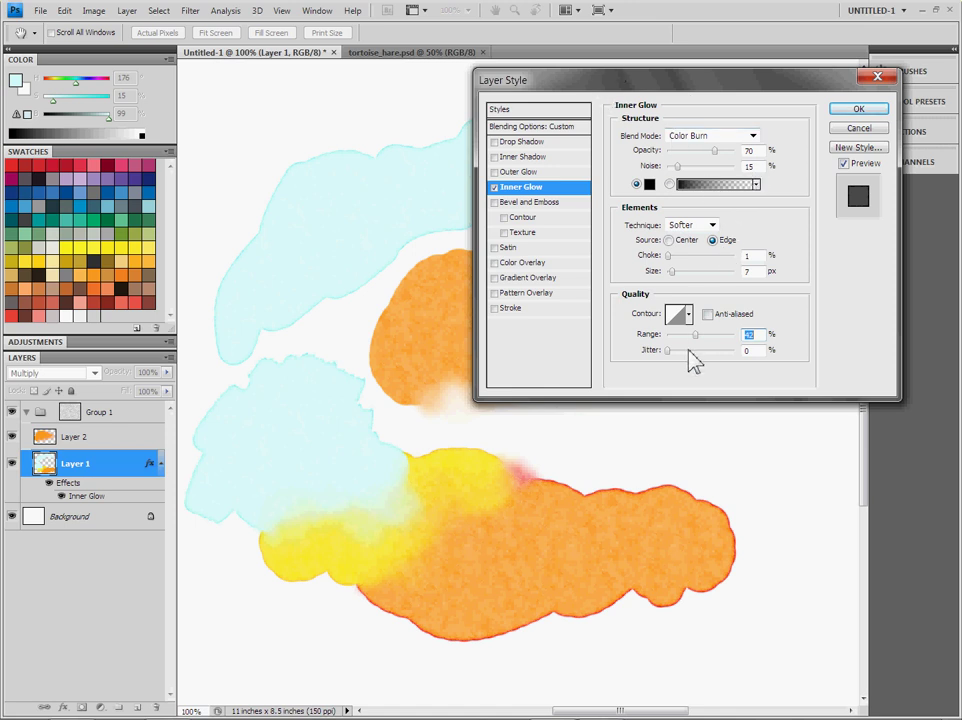
left_click(852, 129)
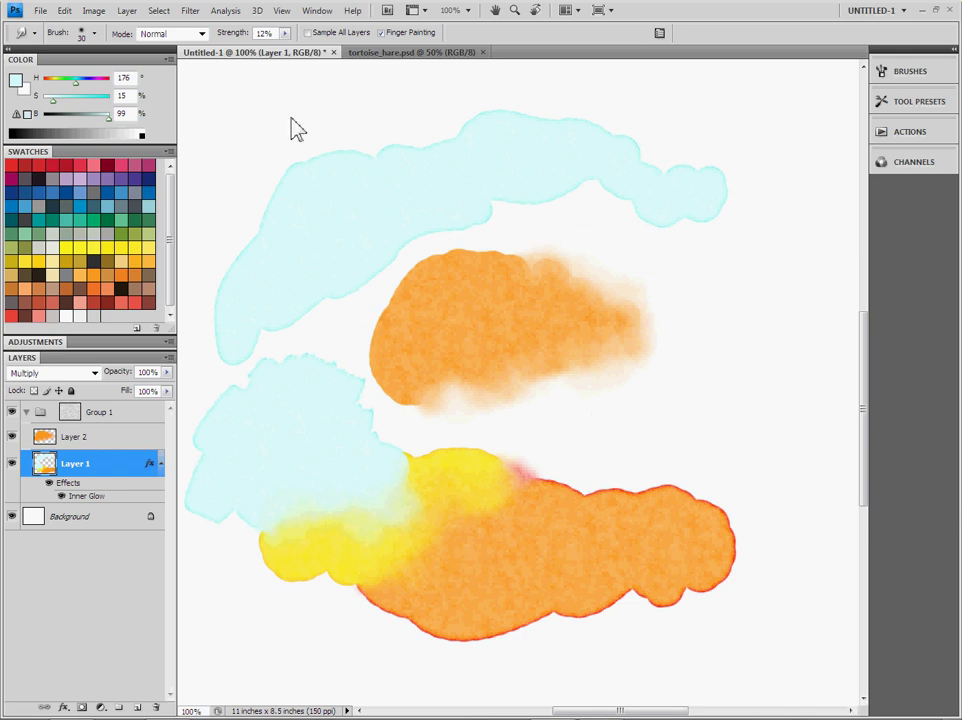
Switch to the Brush tool and choose a 30 px round brush from the tool presets
key("b")
left_click(913, 71)
left_click(913, 101)
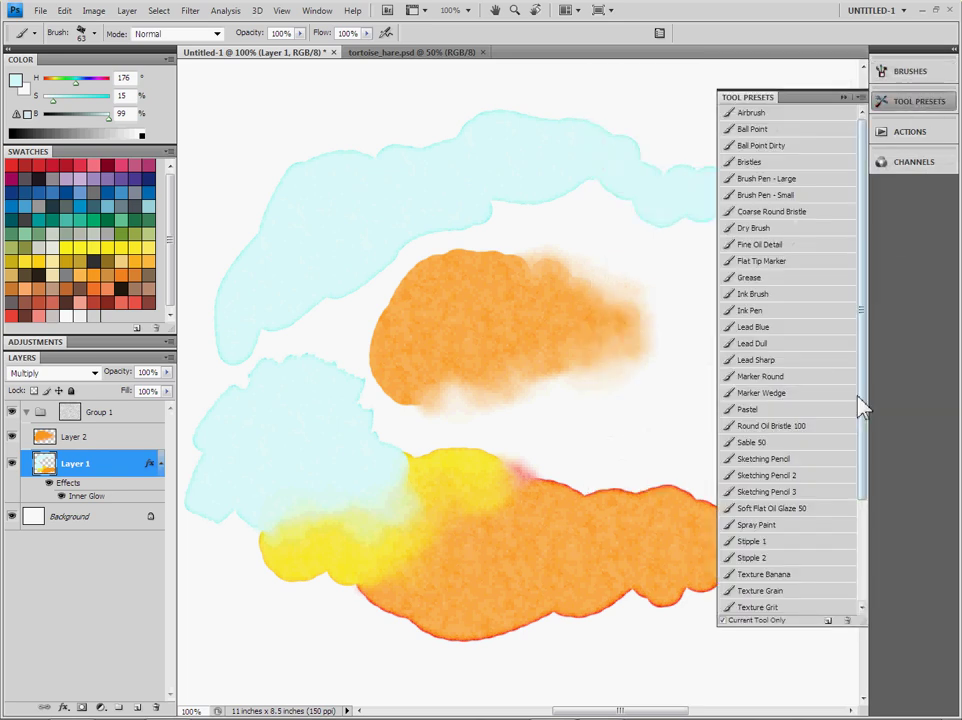
left_click_drag(863, 382, 866, 563)
left_click(830, 607)
Paint a cluster of pale cyan strokes with loose streaks and dabs around it on Layer 1, beside the central orange shape
left_click_drag(664, 379, 636, 418)
mouse_move(655, 384)
left_mouse_down()
mouse_move(647, 413)
mouse_move(677, 407)
left_mouse_up()
left_click_drag(691, 411, 689, 425)
left_click(906, 104)
left_click_drag(696, 346, 710, 404)
left_click_drag(738, 378, 733, 415)
mouse_move(706, 274)
left_mouse_down()
mouse_move(694, 328)
mouse_move(757, 360)
left_mouse_up()
left_click_drag(770, 254, 772, 266)
left_click_drag(778, 378, 776, 398)
mouse_move(790, 288)
left_mouse_down()
mouse_move(783, 334)
mouse_move(760, 344)
left_mouse_up()
left_click_drag(752, 266, 738, 306)
mouse_move(722, 236)
left_mouse_down()
mouse_move(662, 296)
mouse_move(738, 300)
left_mouse_up()
left_click_drag(778, 232, 783, 300)
left_click_drag(800, 246, 803, 355)
left_click_drag(660, 350, 645, 415)
left_click_drag(700, 432, 705, 448)
left_click_drag(735, 380, 735, 432)
mouse_move(785, 372)
left_mouse_down()
mouse_move(786, 287)
mouse_move(696, 347)
mouse_move(734, 329)
mouse_move(738, 367)
mouse_move(755, 381)
mouse_move(794, 327)
mouse_move(796, 374)
mouse_move(797, 357)
mouse_move(778, 361)
mouse_move(758, 414)
left_mouse_up()
Paint pale yellow strokes over the new cyan cluster plus a separate dab below it, and smudge the yellow into the cyan
left_click(61, 256)
mouse_move(743, 300)
left_mouse_down()
mouse_move(743, 363)
mouse_move(768, 385)
mouse_move(774, 314)
mouse_move(791, 353)
mouse_move(753, 285)
mouse_move(733, 427)
mouse_move(773, 404)
left_mouse_up()
left_click(769, 483)
key("r")
mouse_move(729, 322)
left_mouse_down()
mouse_move(779, 409)
mouse_move(723, 297)
mouse_move(728, 370)
mouse_move(737, 310)
mouse_move(744, 396)
mouse_move(779, 365)
mouse_move(747, 357)
mouse_move(783, 380)
mouse_move(766, 318)
mouse_move(759, 327)
mouse_move(754, 290)
mouse_move(753, 372)
left_mouse_up()
Add a new layer directly above Layer 1 and set its blend mode to Multiply for brush painting
key("b")
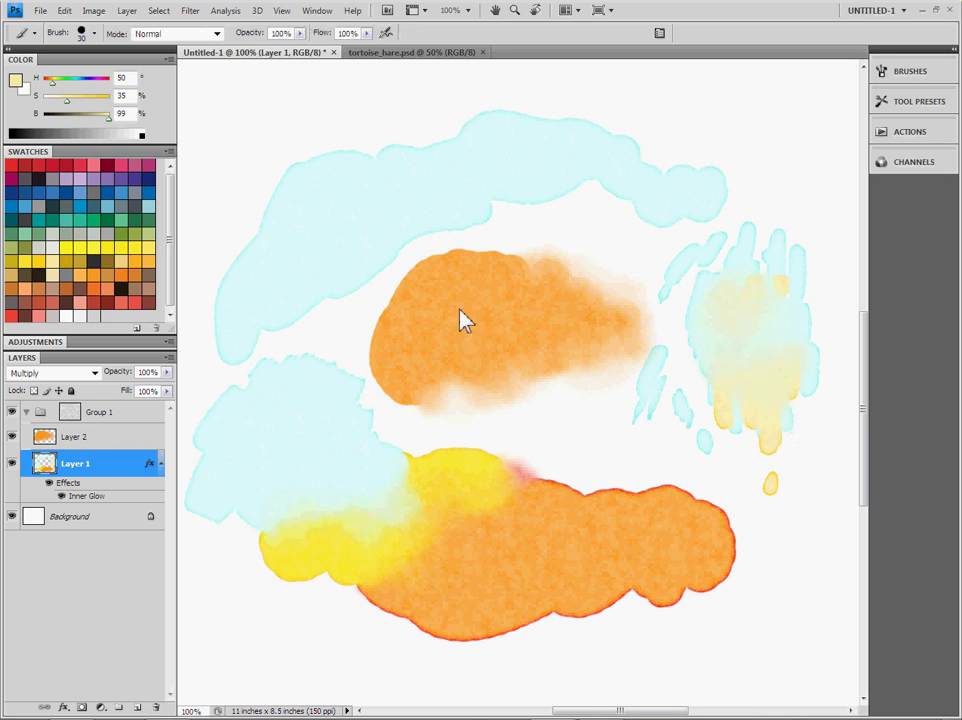
left_click(137, 707)
left_click(97, 374)
left_click(42, 62)
Pick a light purple swatch, raise its brightness to 100%, paint over the lower part of the cyan-yellow cluster, and smudge the paint softly
left_click(98, 182)
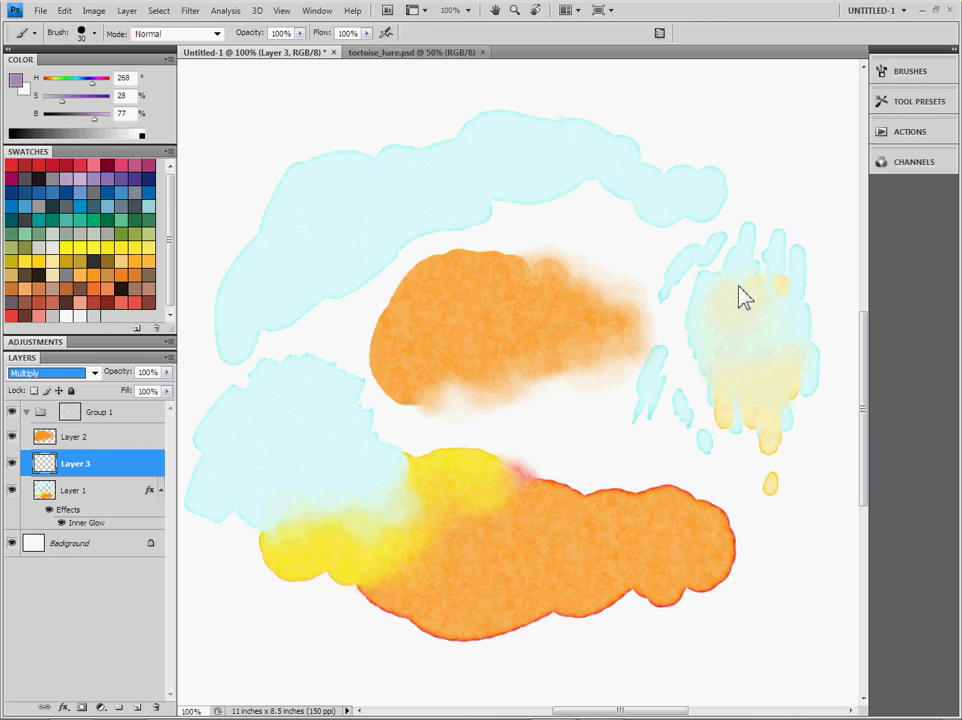
left_click_drag(94, 118, 110, 118)
mouse_move(665, 410)
left_mouse_down()
mouse_move(772, 388)
mouse_move(792, 443)
left_mouse_up()
key("r")
mouse_move(687, 382)
left_mouse_down()
mouse_move(673, 414)
mouse_move(763, 364)
mouse_move(678, 406)
mouse_move(704, 465)
mouse_move(767, 457)
mouse_move(678, 422)
mouse_move(672, 432)
mouse_move(769, 428)
mouse_move(775, 406)
mouse_move(745, 389)
mouse_move(787, 408)
mouse_move(760, 350)
mouse_move(692, 477)
left_mouse_up()
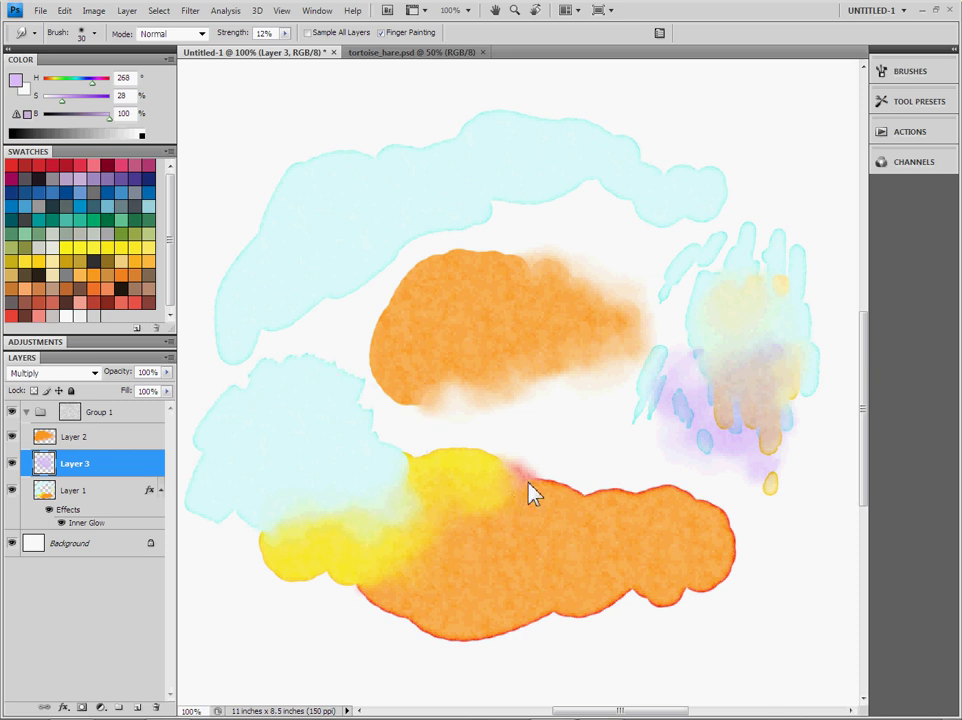
mouse_move(627, 717)
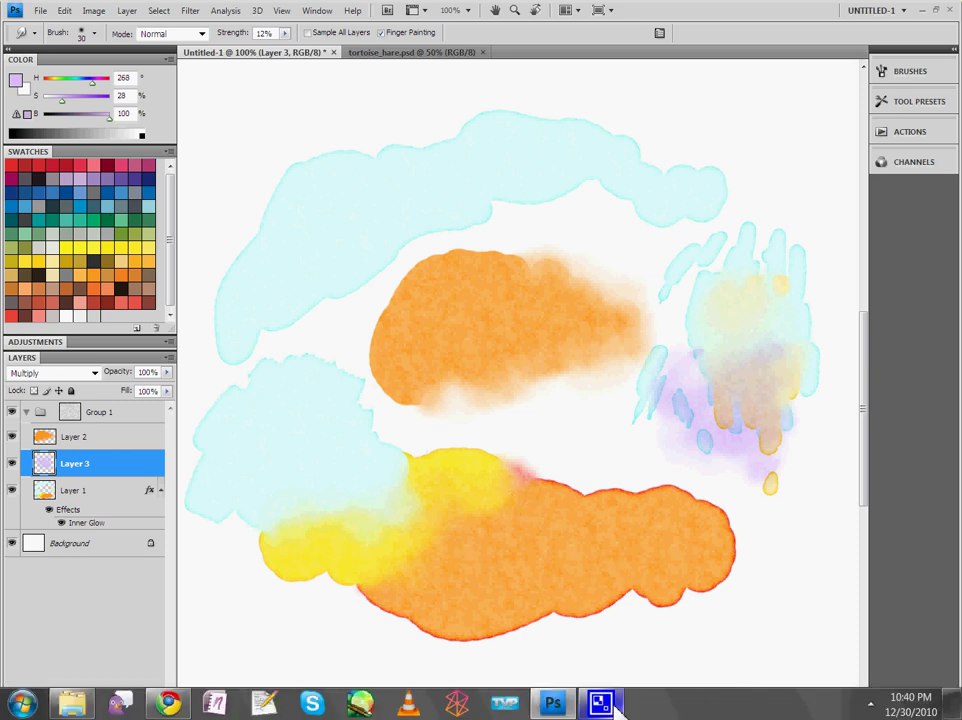